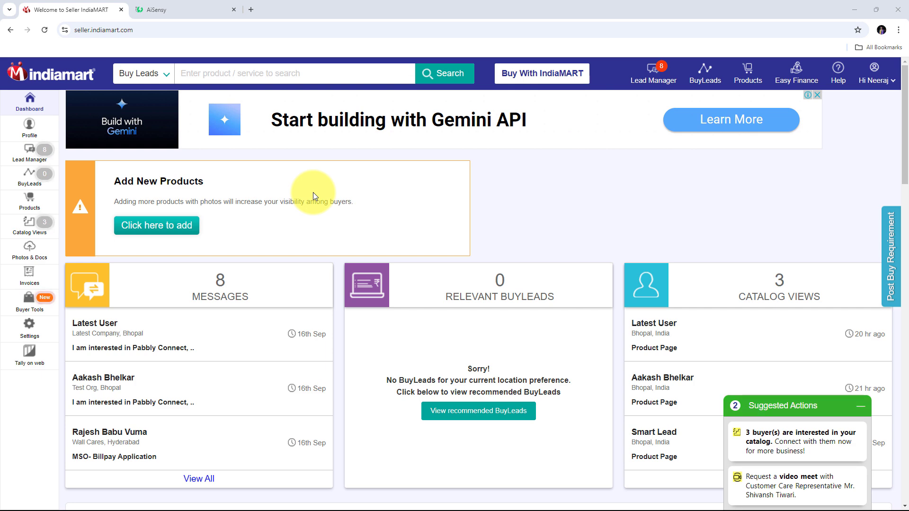
Look over the AiSensy account dashboard and return to the IndiaMART seller page.
click(170, 12)
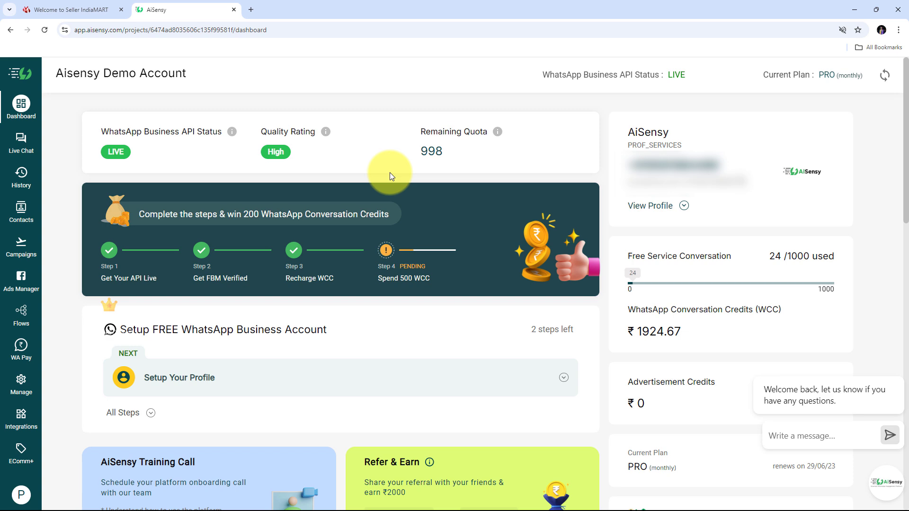
click(76, 9)
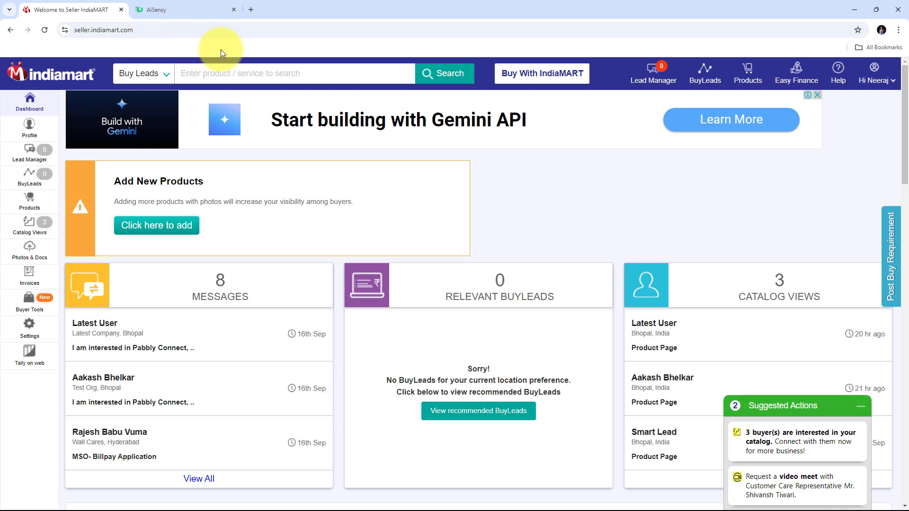
Open the pabbly.com website in a new browser tab.
click(255, 8)
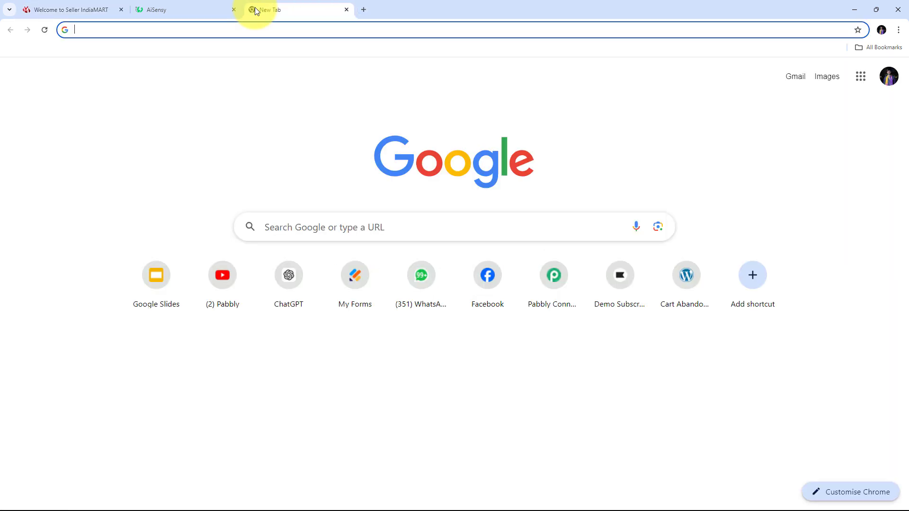
text(pab)
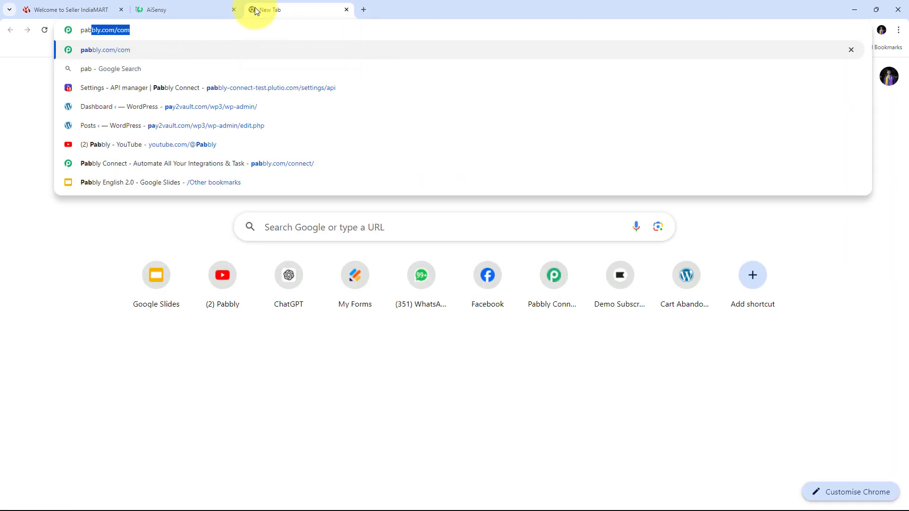
text(bly.com)
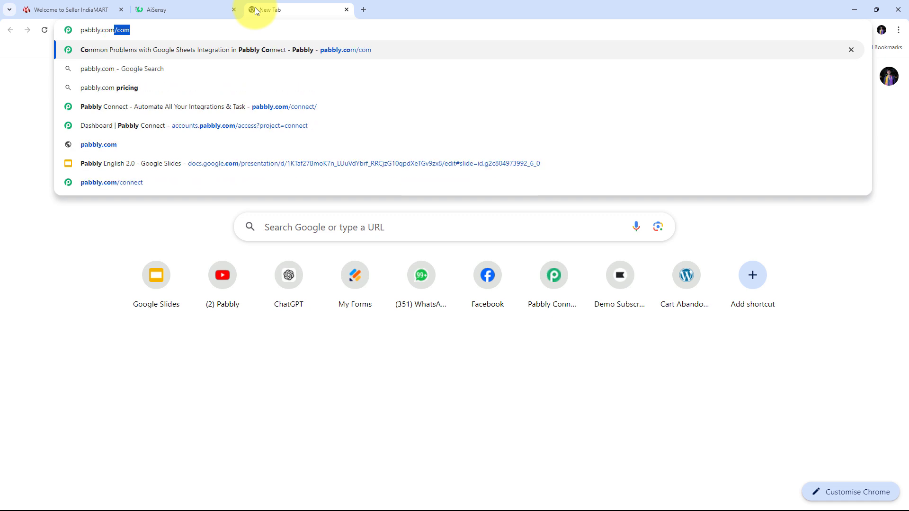
key(Return)
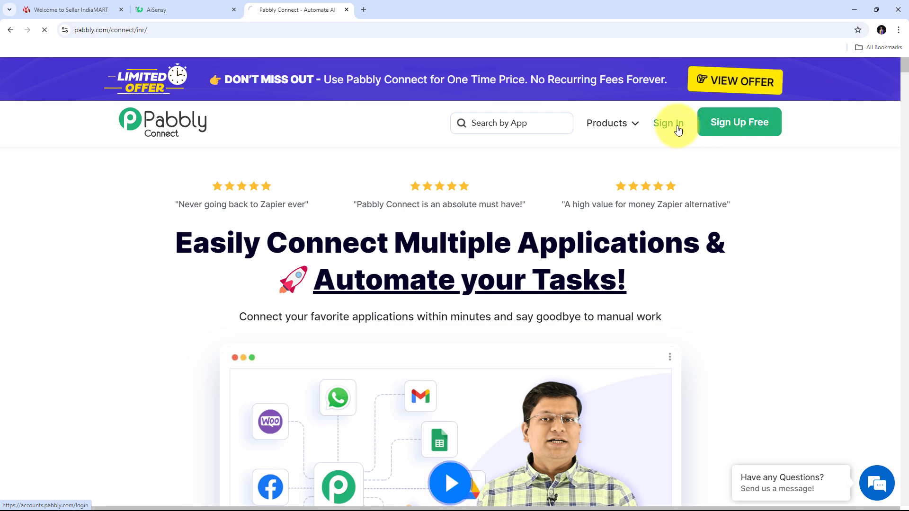
Access Pabbly Connect from the list of all Pabbly apps.
scroll(471, 143, down, 2)
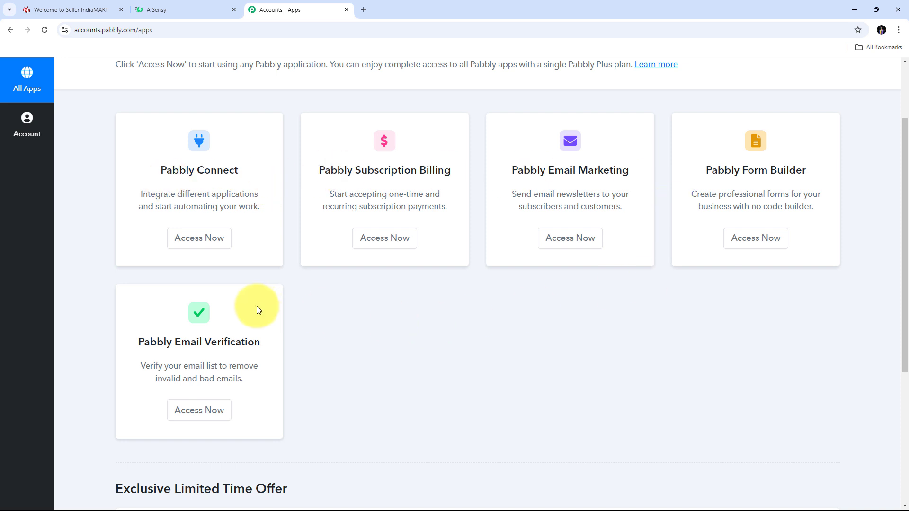
scroll(256, 306, up, 1)
drag(154, 213, 253, 216)
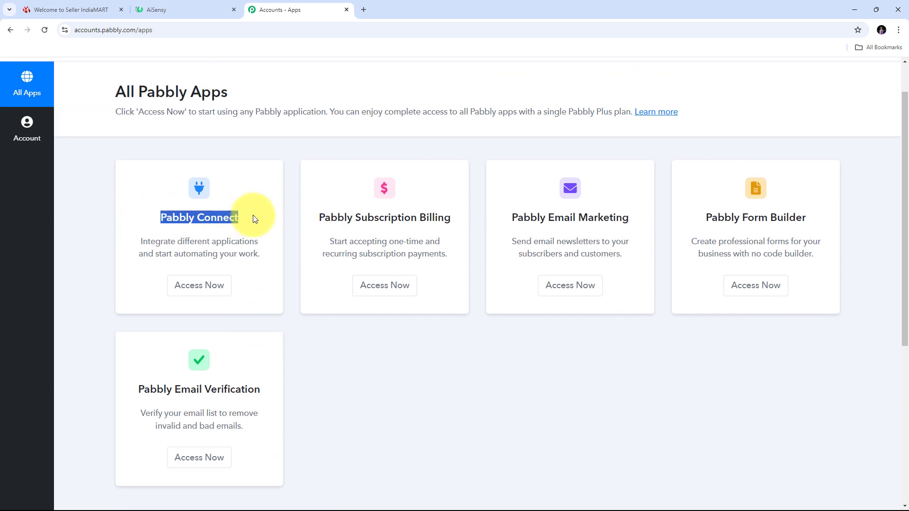
click(202, 291)
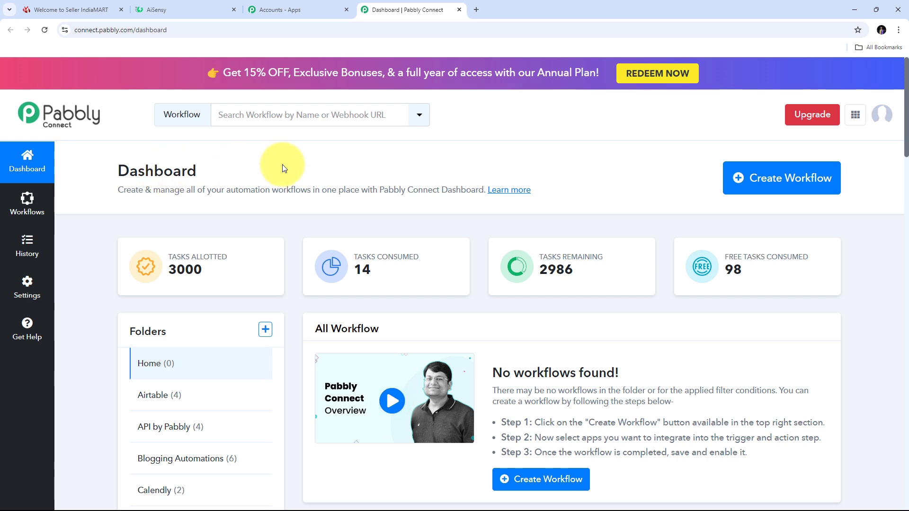
Create a workflow named "Send WhatsApp Message to IndiaMART Enquiry for Industrial Su..." in the IndiaMart folder.
click(734, 184)
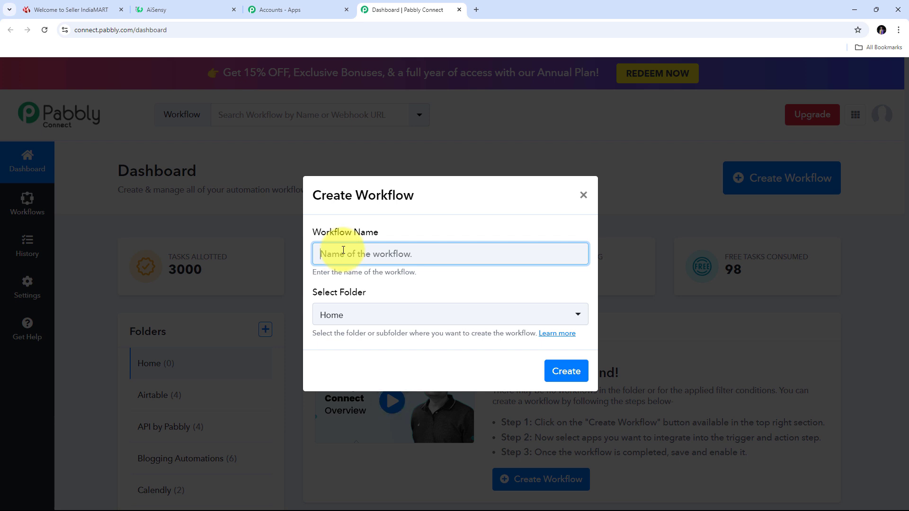
key(ctrl+v)
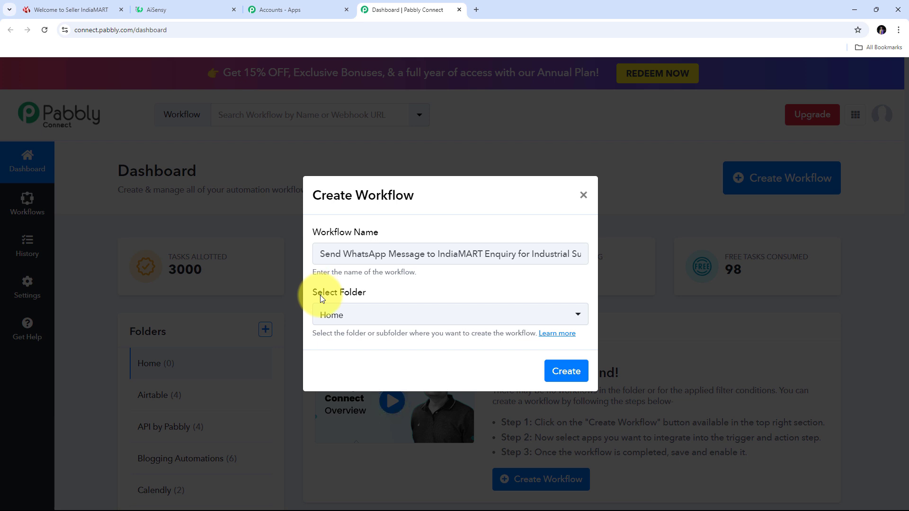
click(571, 313)
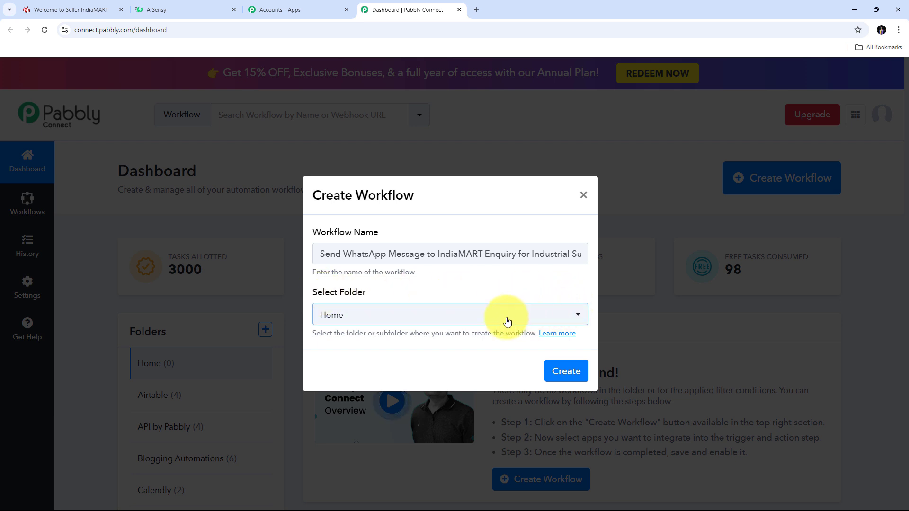
click(577, 317)
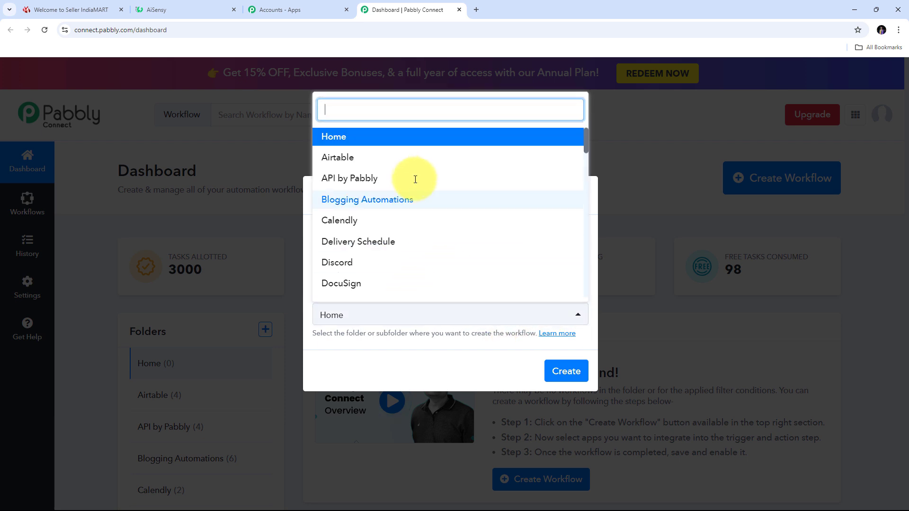
scroll(418, 176, down, 7)
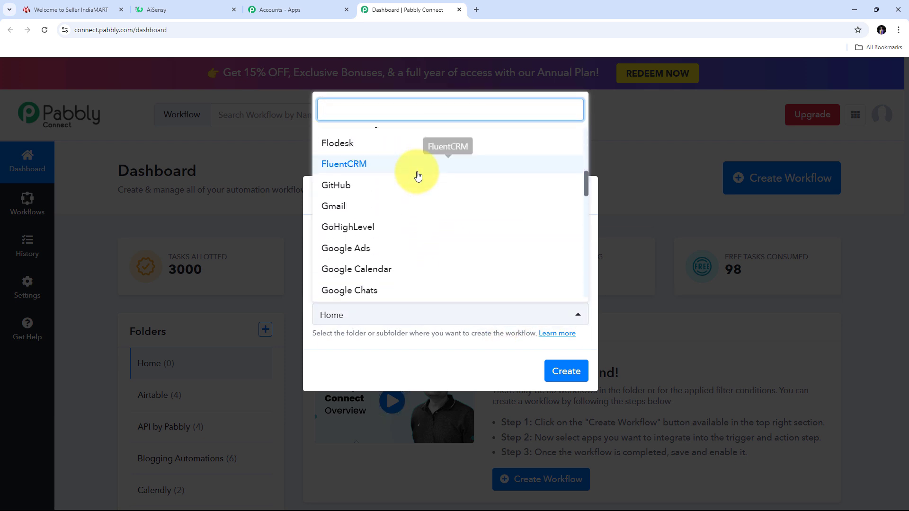
scroll(417, 173, down, 4)
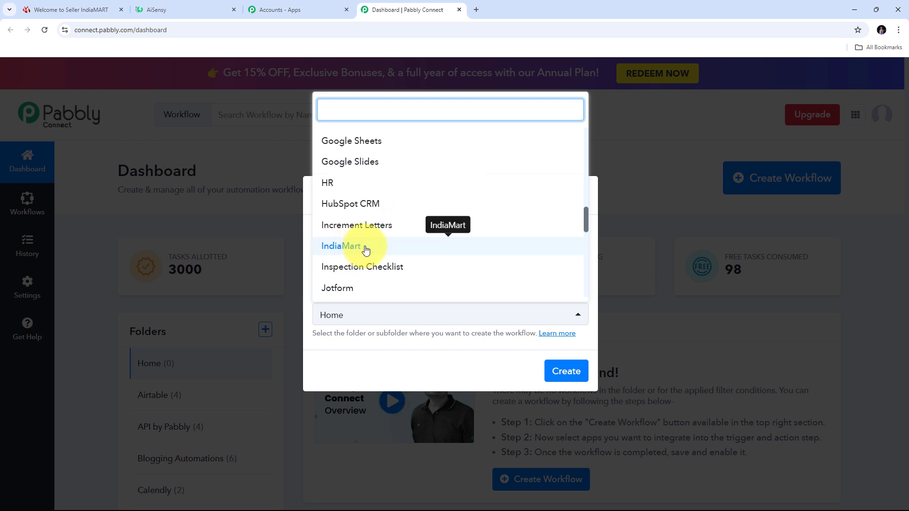
click(366, 249)
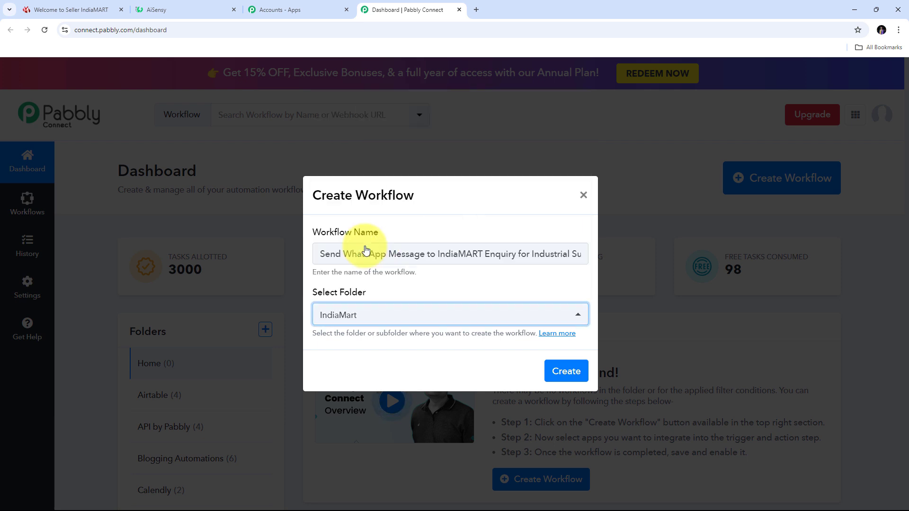
click(559, 370)
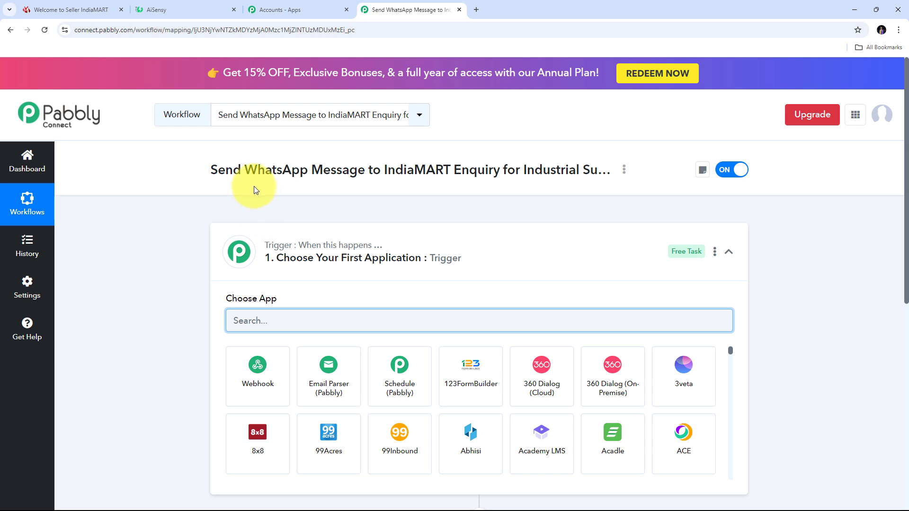
Set the workflow's trigger application to IndiaMART with New Leads as the trigger event.
scroll(253, 186, down, 3)
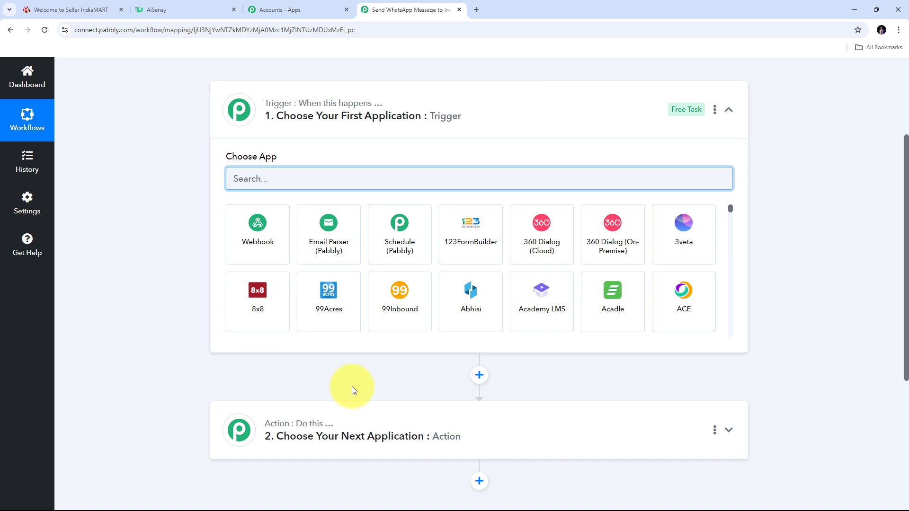
mouse_move(278, 110)
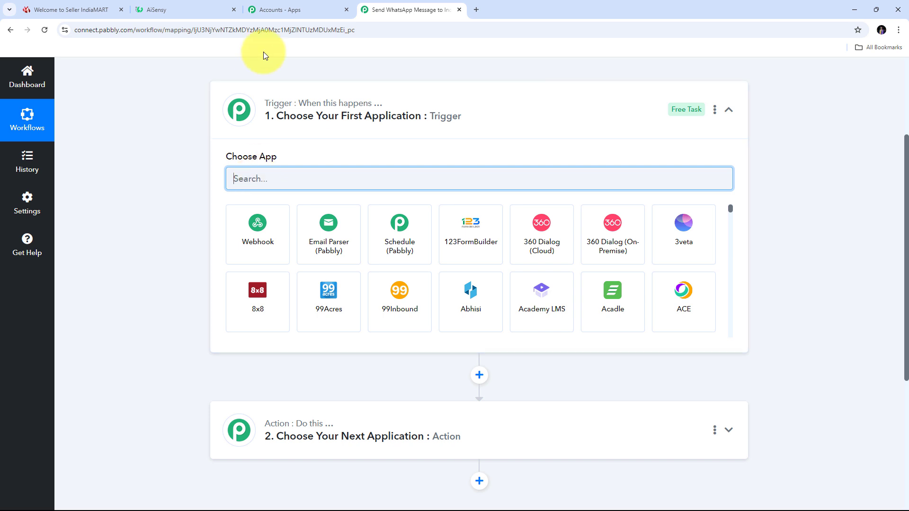
text(In)
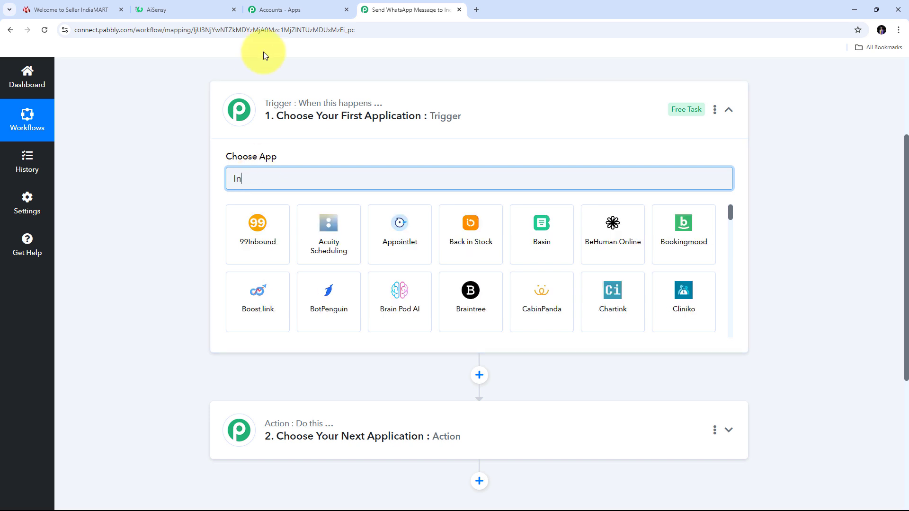
text(diaMART)
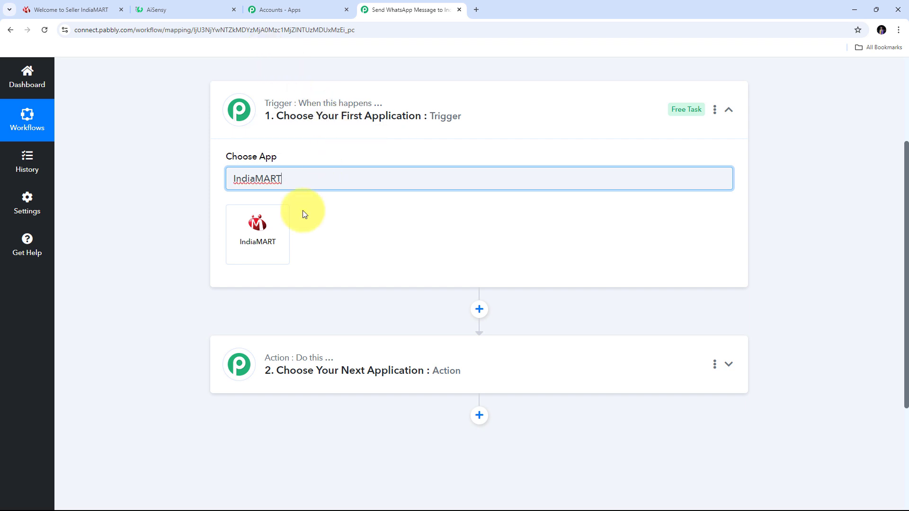
click(261, 232)
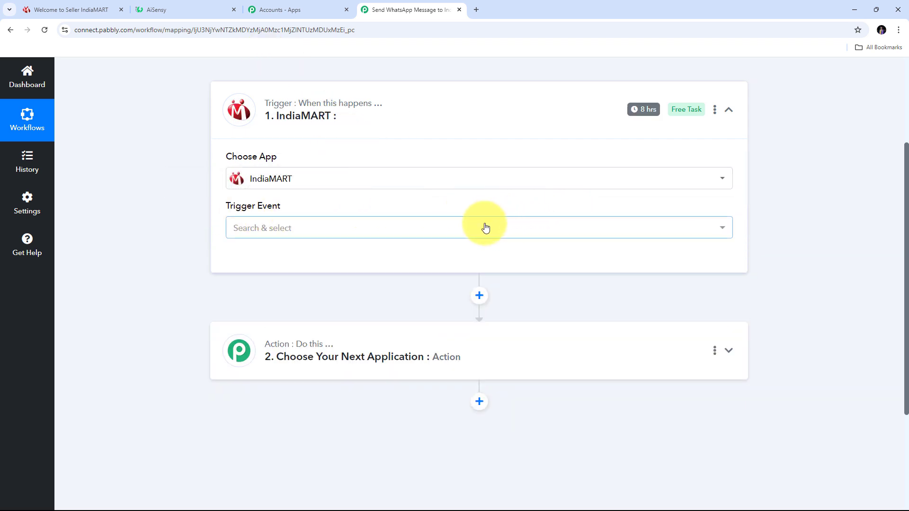
click(486, 227)
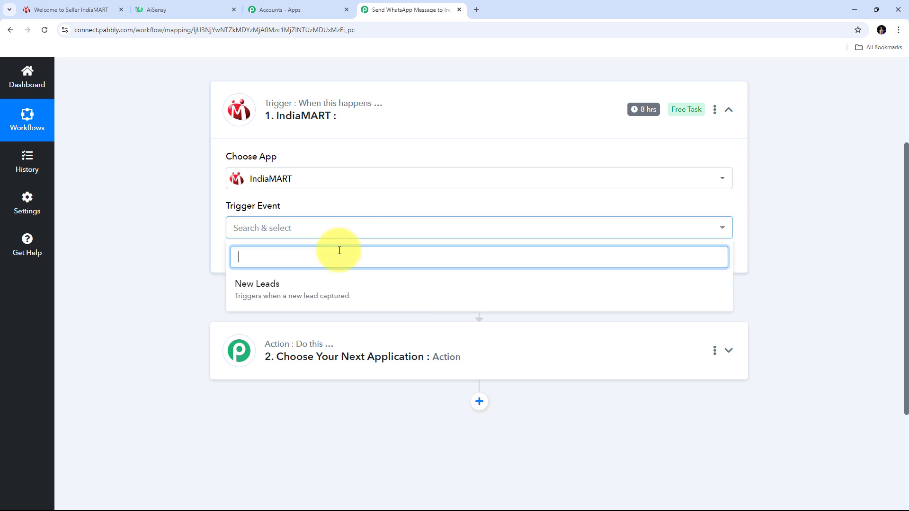
click(279, 292)
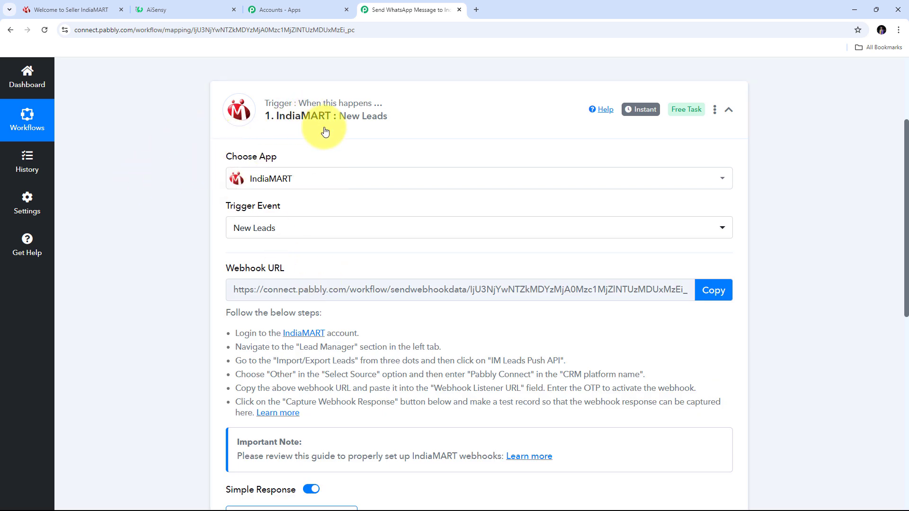
Review the IndiaMART trigger's webhook setup instructions and copy its webhook URL.
drag(219, 269, 310, 265)
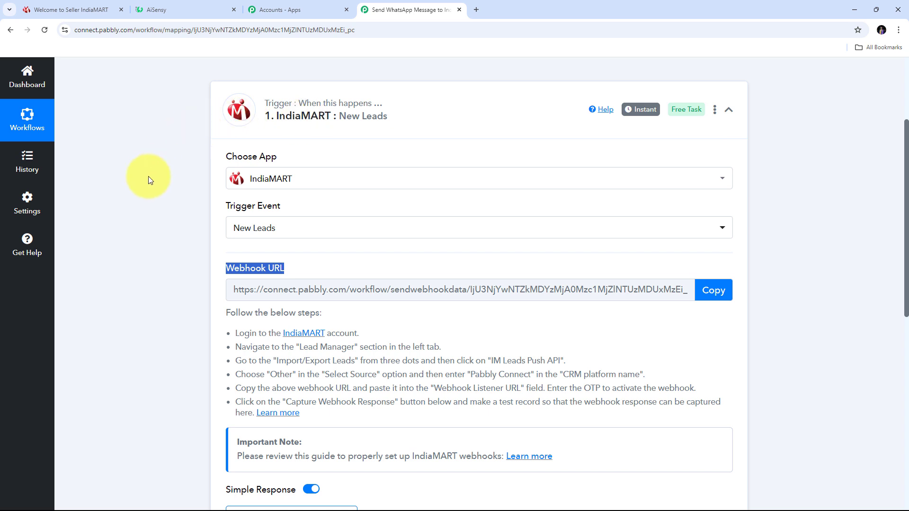
scroll(297, 193, down, 1)
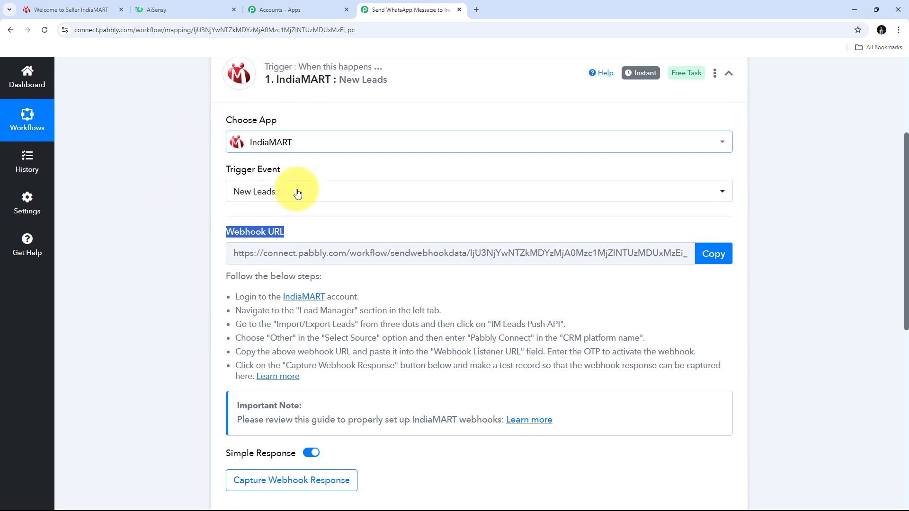
click(235, 286)
drag(235, 286, 450, 368)
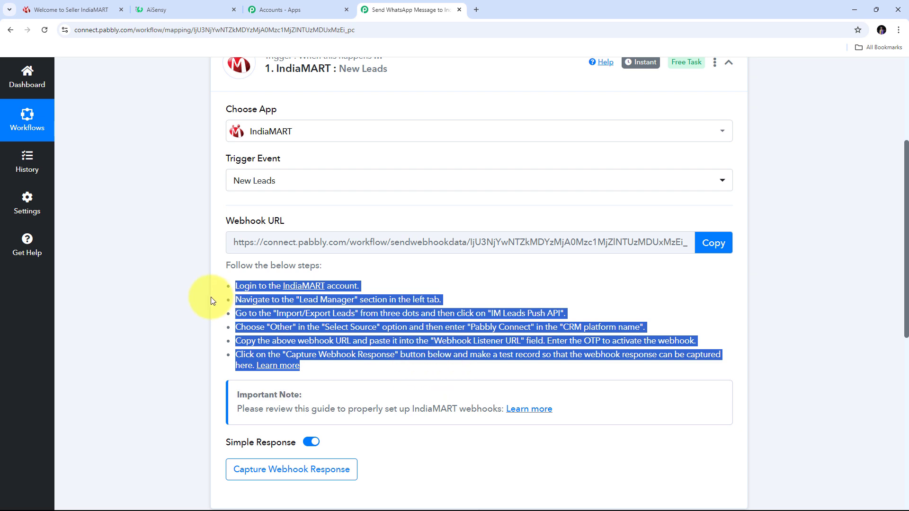
click(713, 245)
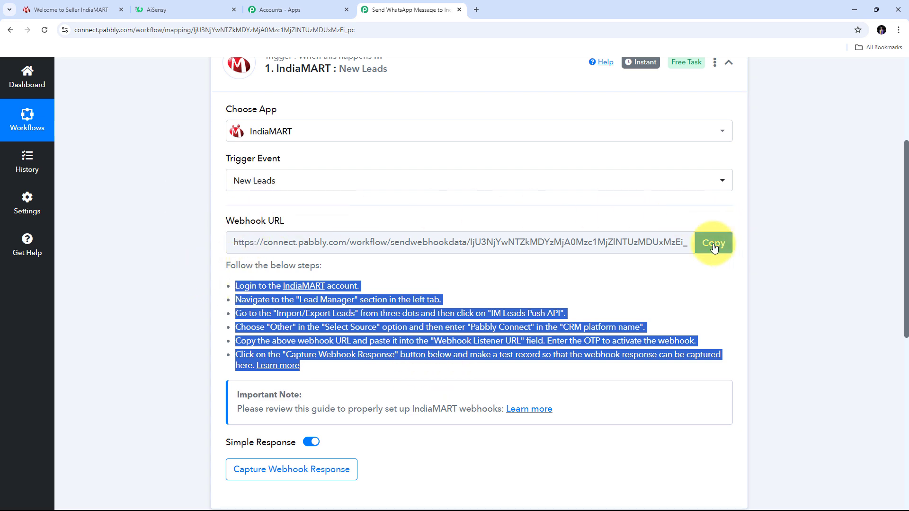
click(714, 245)
scroll(480, 242, down, 1)
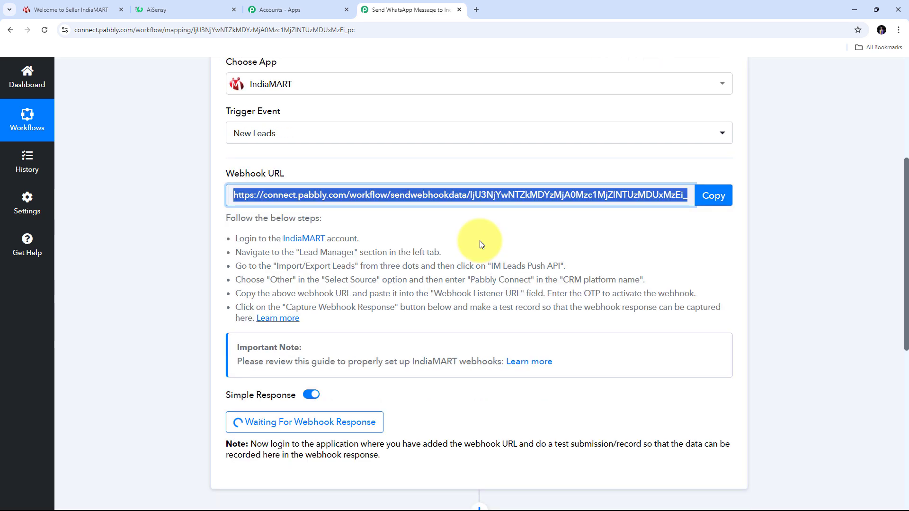
Switch to IndiaMART, open the Push API integration from the Lead Manager's import/export options, and choose Other as the source.
click(84, 11)
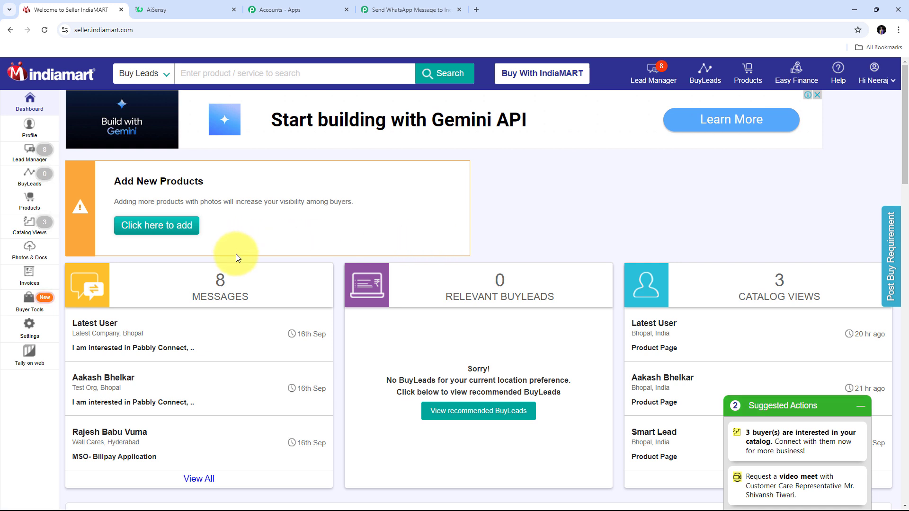
click(37, 156)
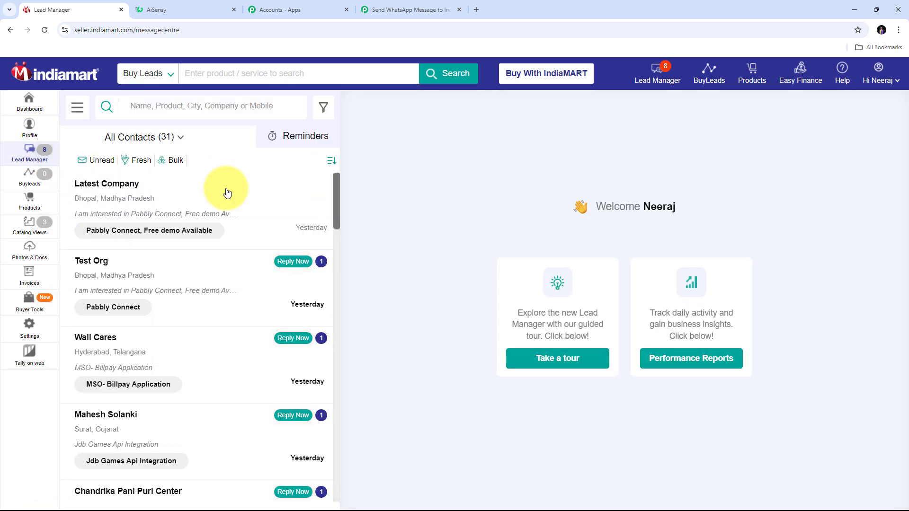
click(78, 109)
mouse_move(78, 189)
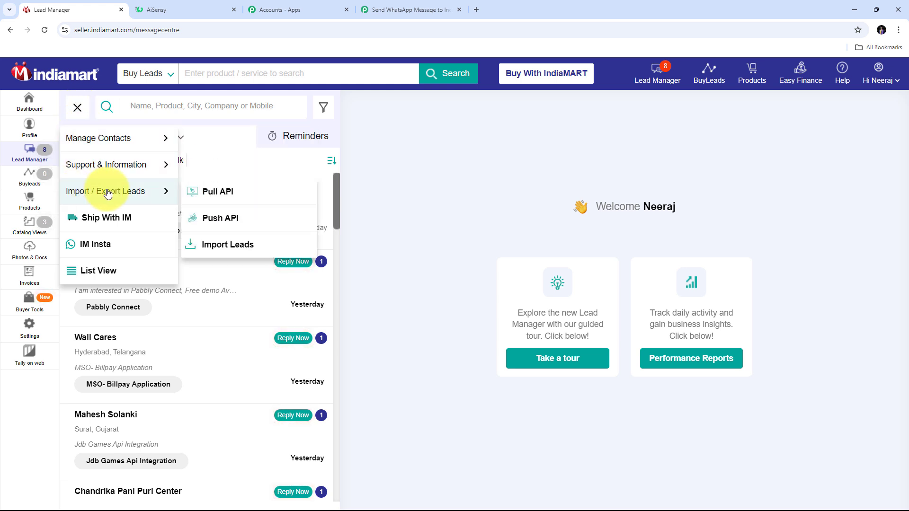
click(224, 220)
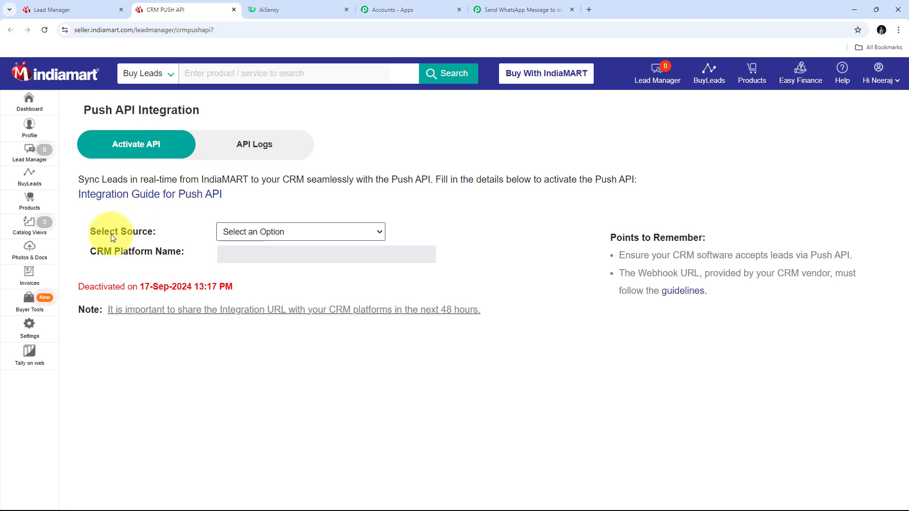
click(365, 231)
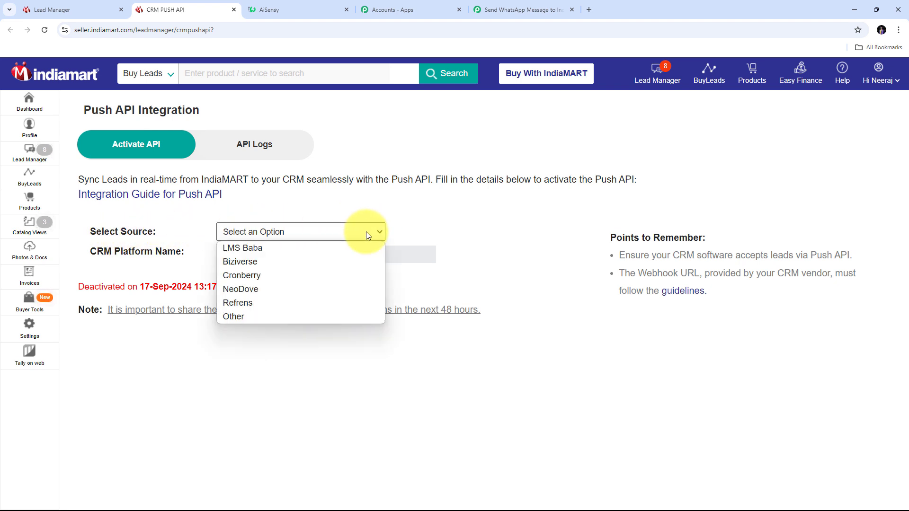
click(249, 317)
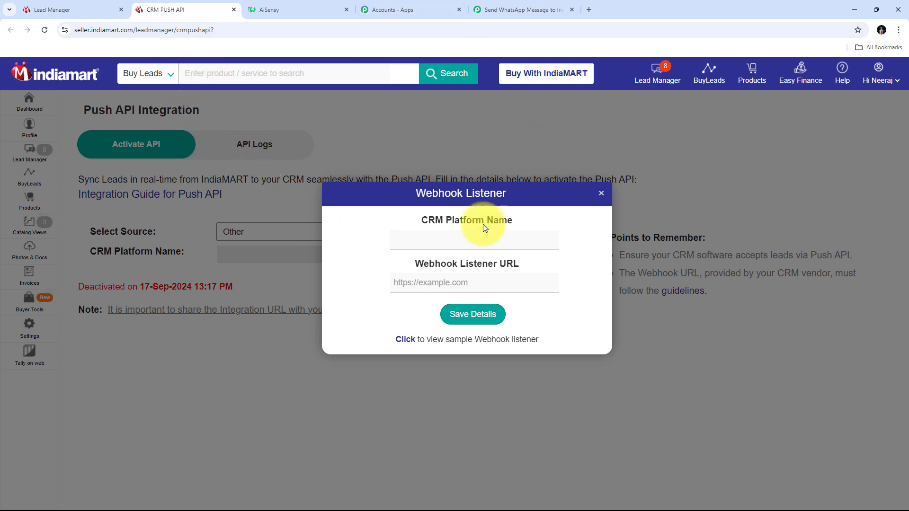
Save the webhook listener with CRM platform name Pabbly Connect and the copied webhook URL, and choose the easy-to-use interface reason in the activation form.
click(427, 244)
text(Pabbly Connect)
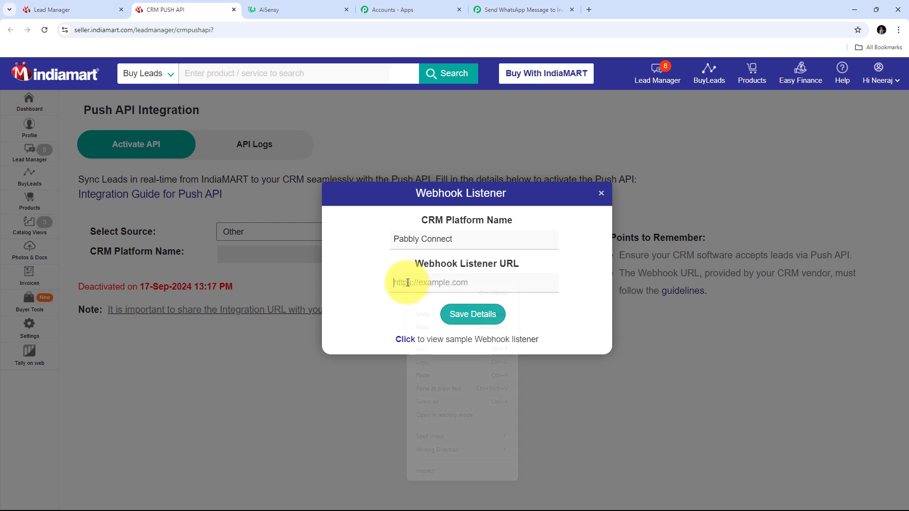
right_click(407, 283)
click(425, 377)
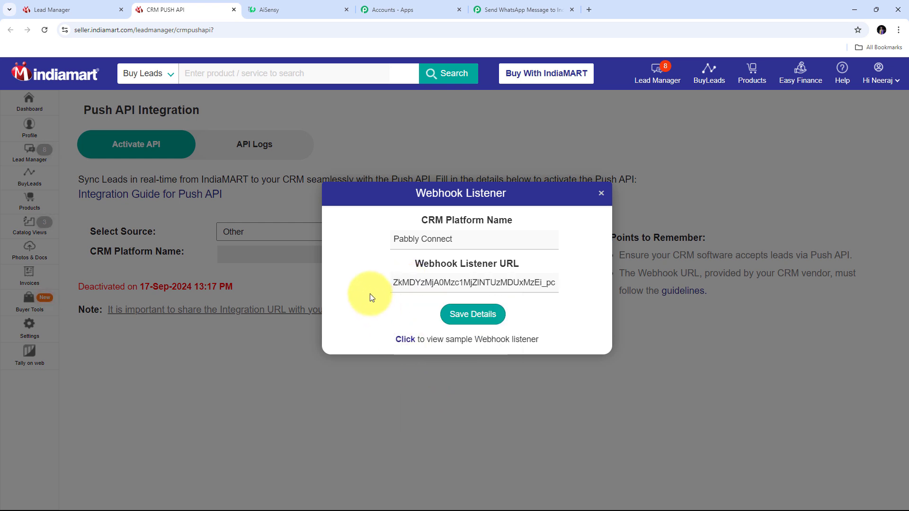
click(465, 318)
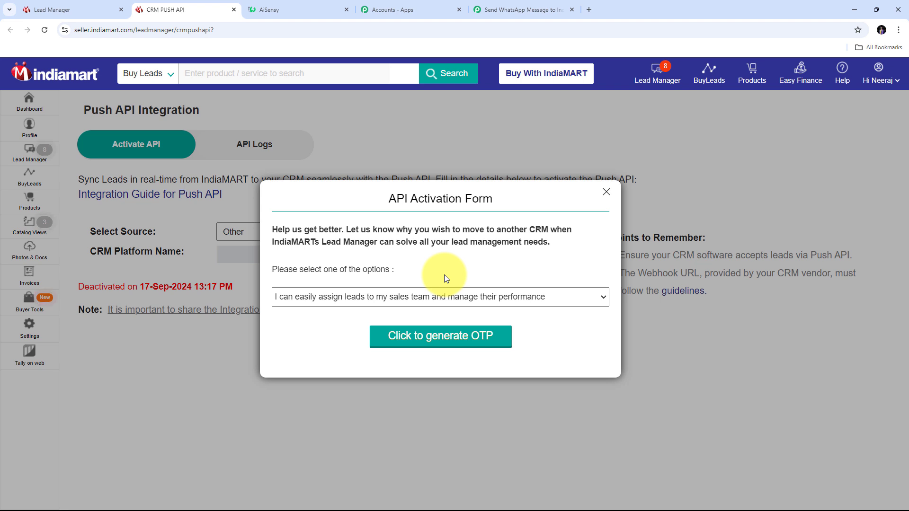
click(569, 297)
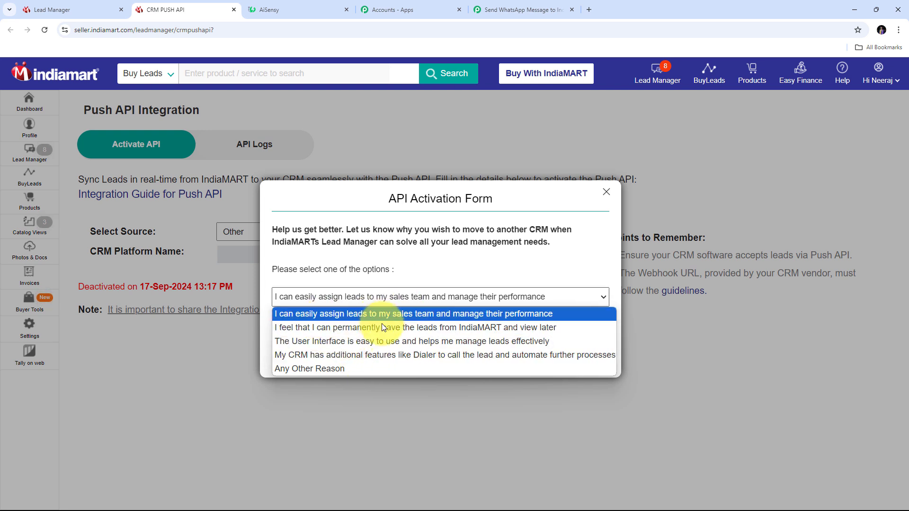
click(390, 340)
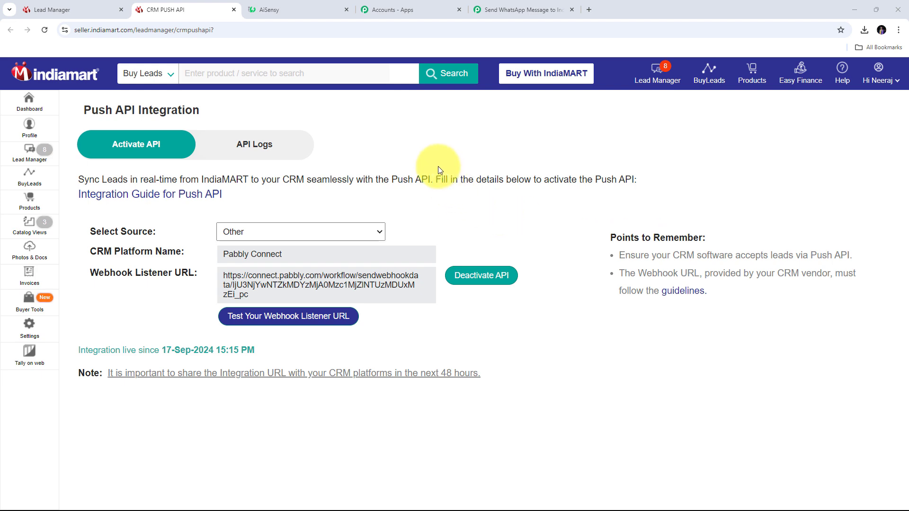
Check the trigger's webhook capture in Pabbly Connect, and run IndiaMART's webhook listener test to send the sample lead to the webhook URL.
click(505, 8)
scroll(467, 302, down, 2)
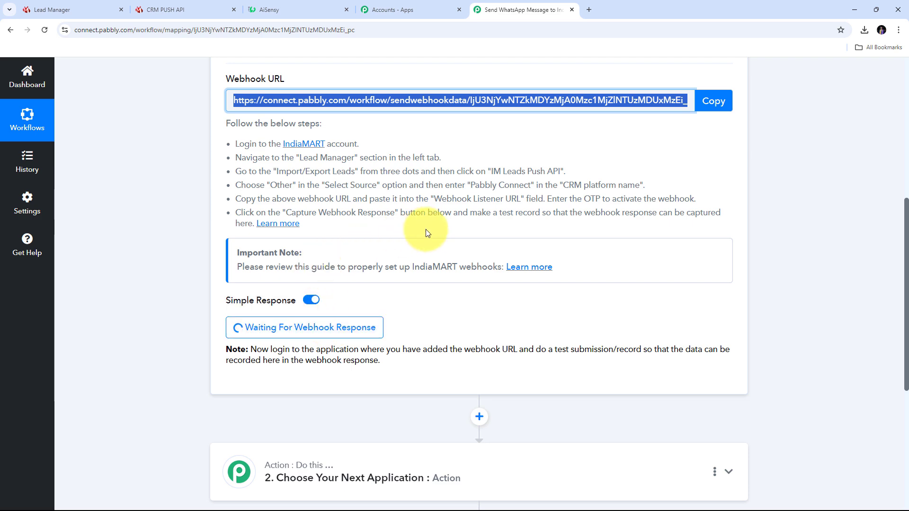
click(170, 9)
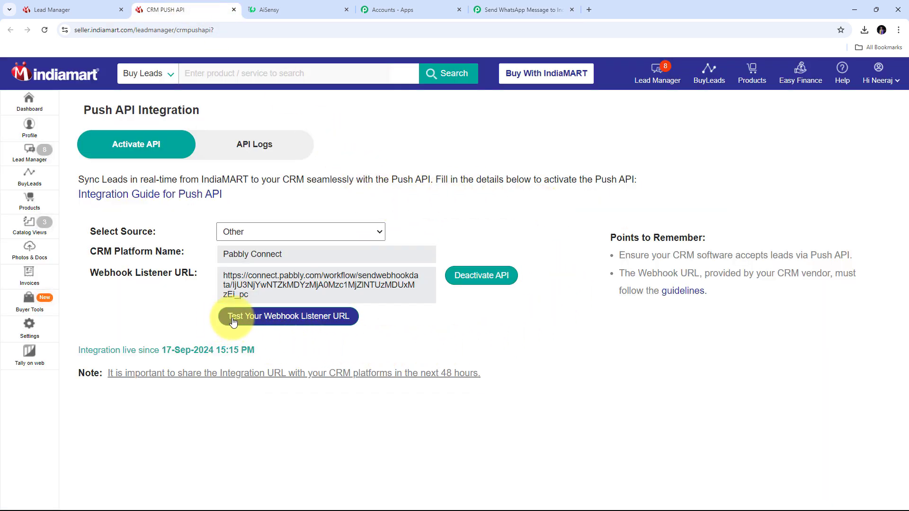
click(283, 319)
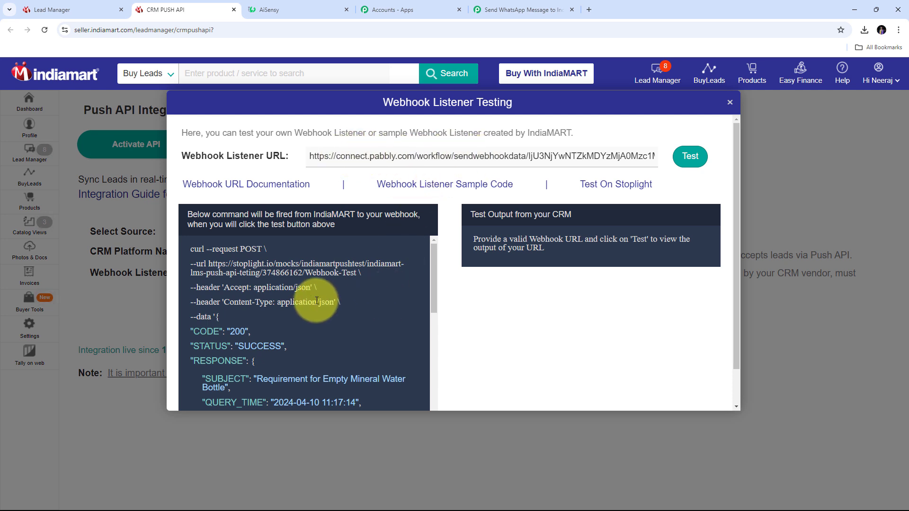
scroll(313, 300, down, 1)
scroll(312, 300, up, 1)
scroll(313, 303, down, 1)
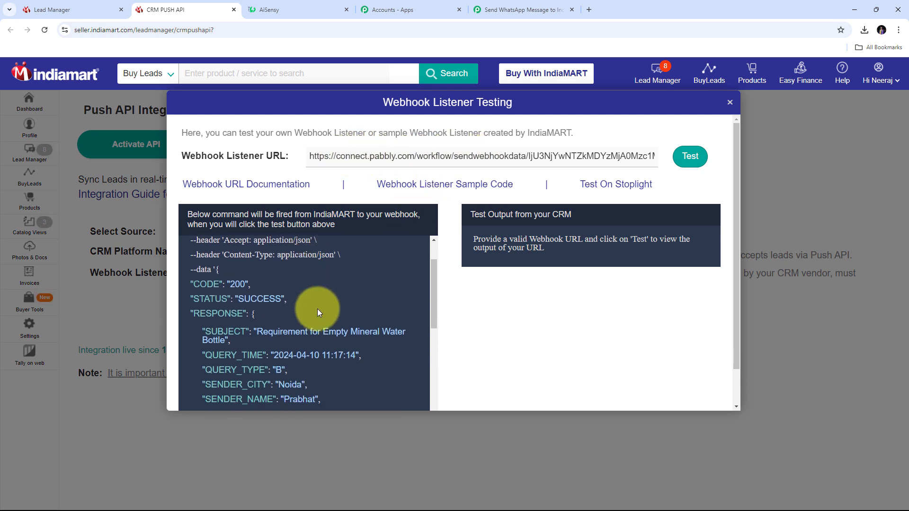
mouse_move(432, 278)
mouse_down()
mouse_move(431, 257)
mouse_move(432, 273)
mouse_up()
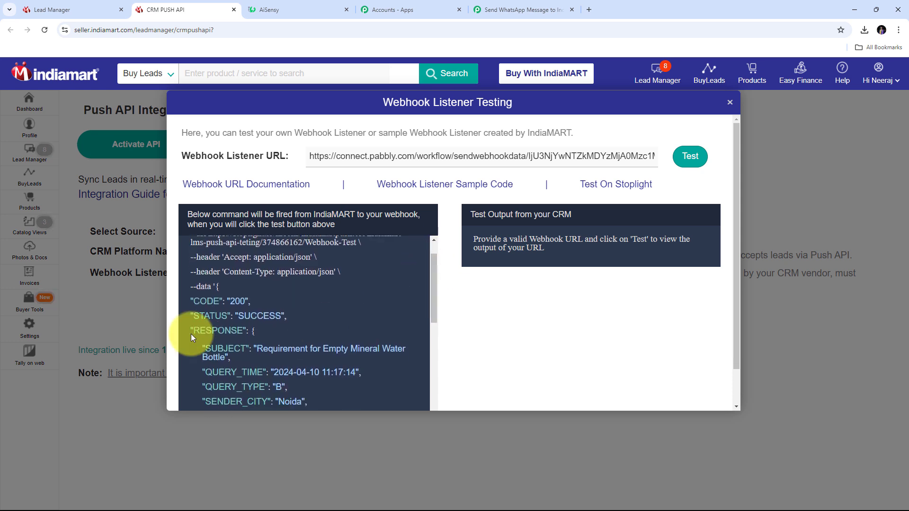
click(687, 162)
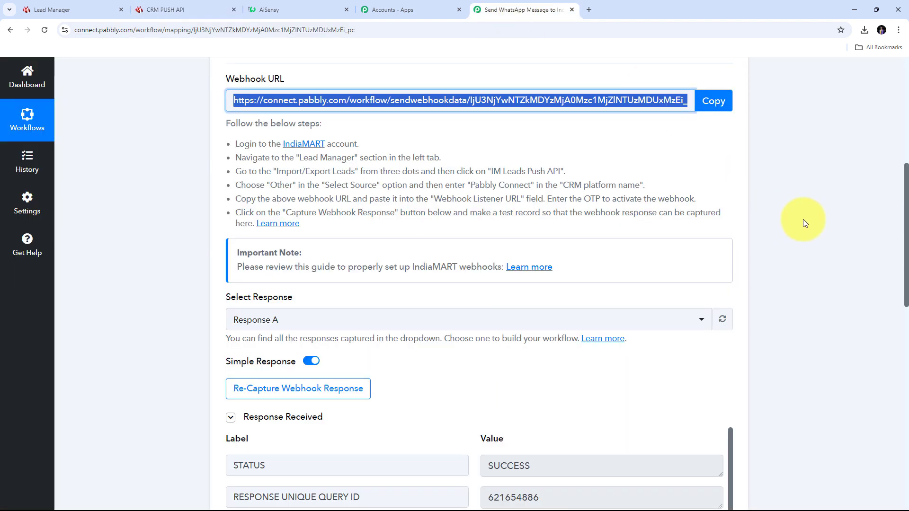
Switch to Pabbly Connect and examine the captured response's status, query ID, subject, and the sender's state, pincode, phone numbers and name.
scroll(808, 183, down, 5)
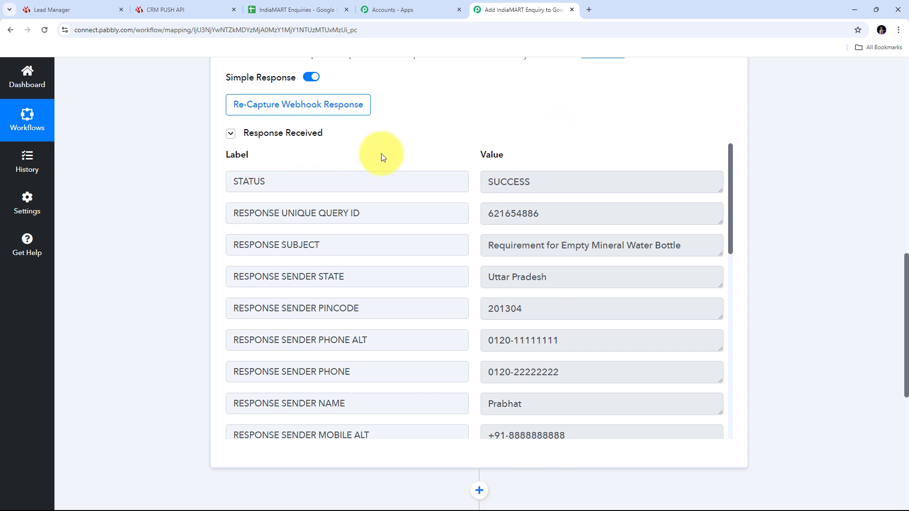
double_click(540, 182)
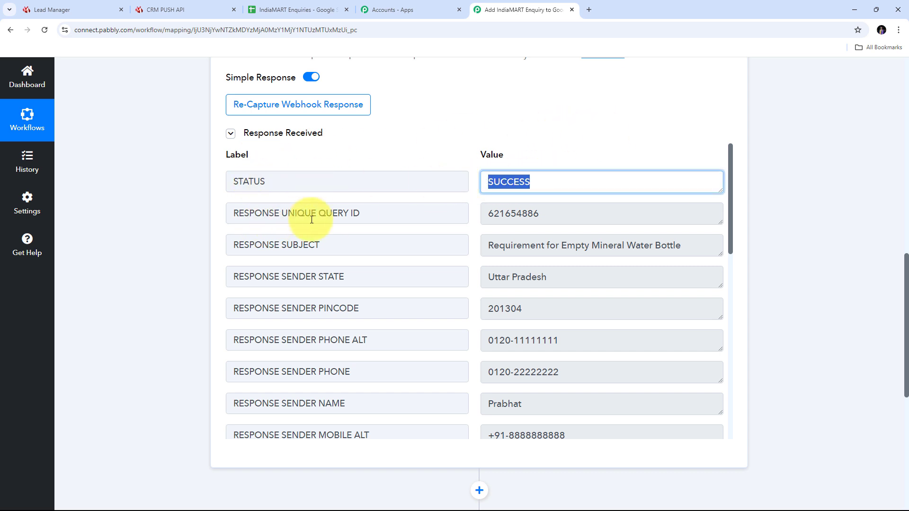
double_click(606, 215)
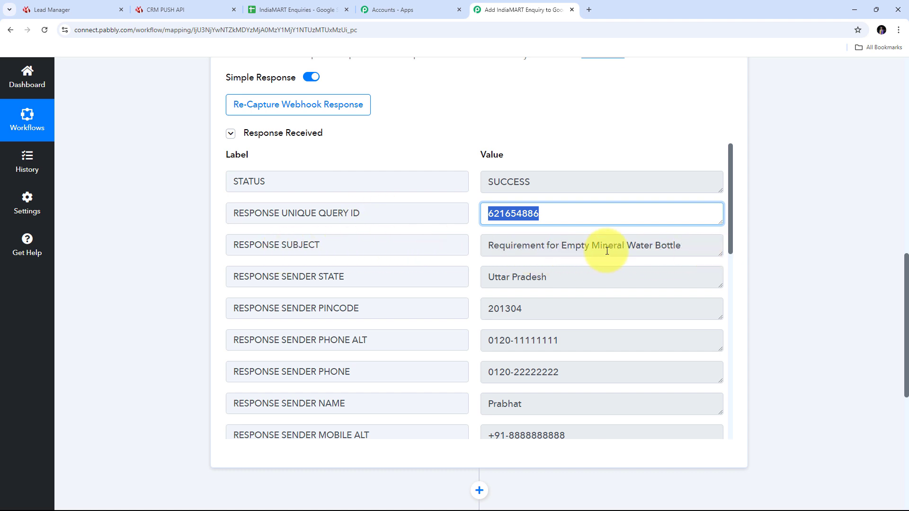
drag(721, 256, 701, 280)
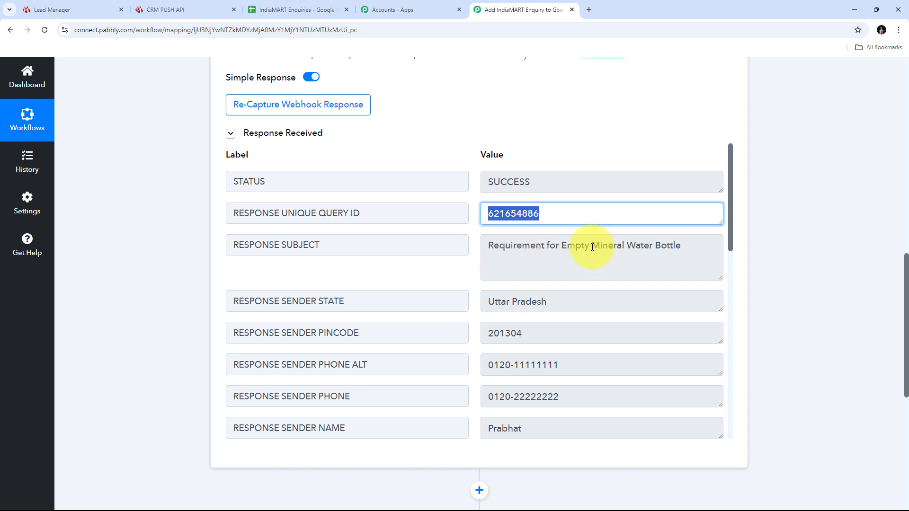
drag(559, 245, 686, 251)
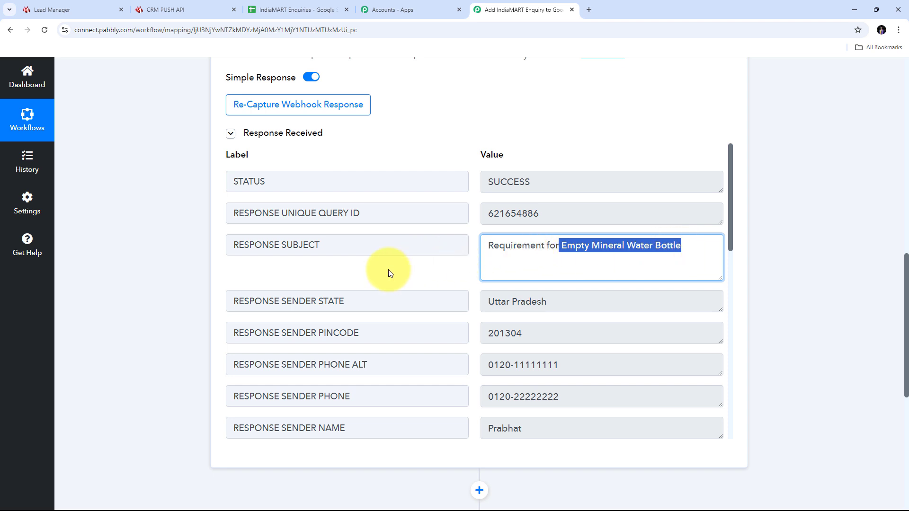
drag(554, 304, 435, 304)
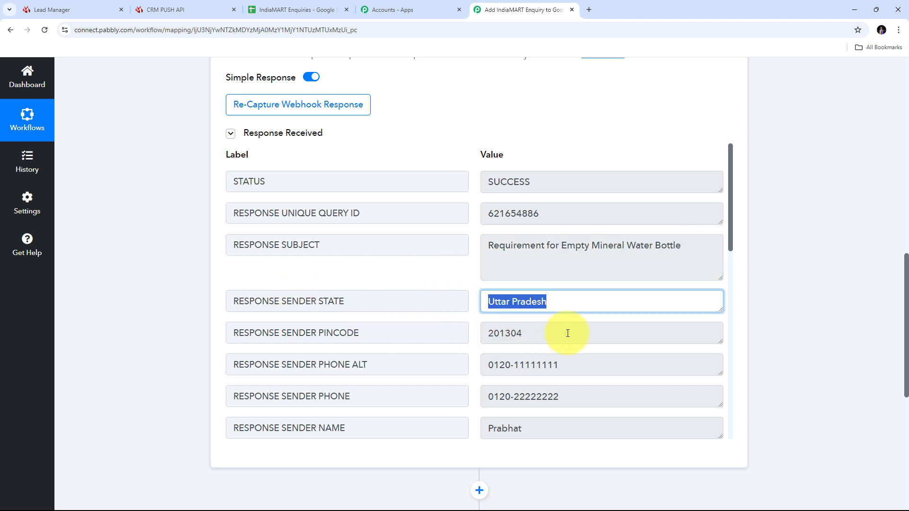
drag(568, 335, 371, 334)
click(609, 368)
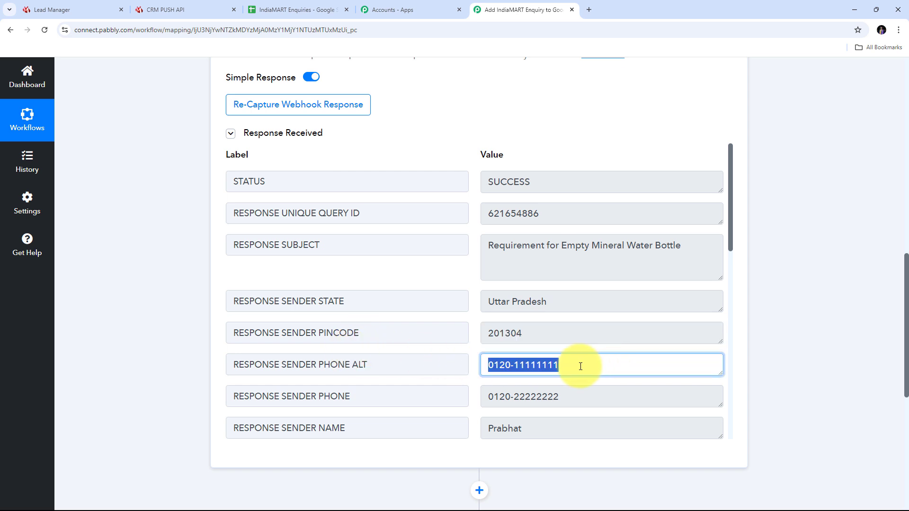
drag(581, 394, 361, 403)
drag(557, 428, 471, 430)
Examine the captured lead's company, city and product name, and enlarge the query message field to read it in full.
scroll(471, 431, down, 1)
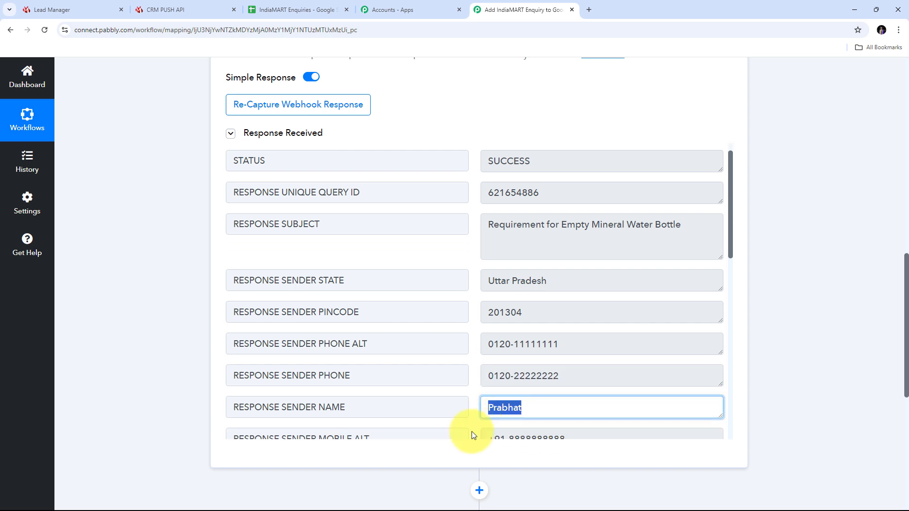
scroll(552, 371, down, 1)
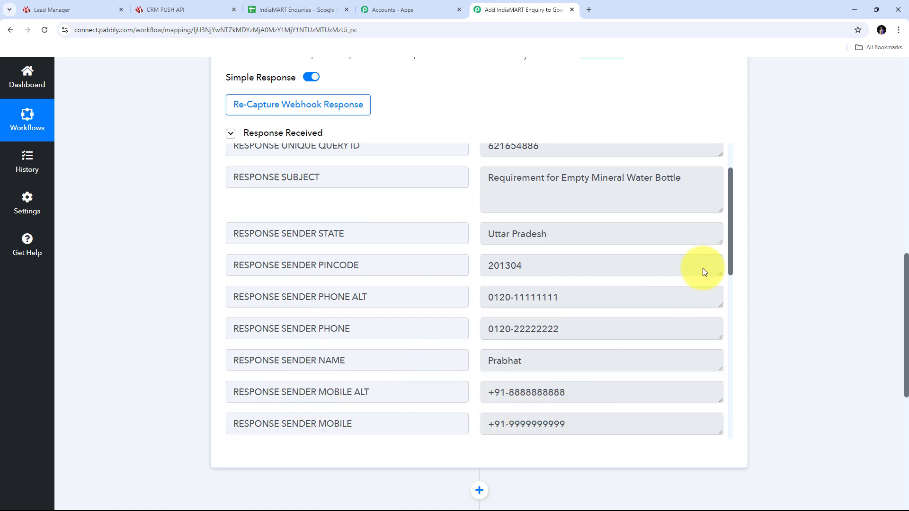
scroll(721, 206, down, 1)
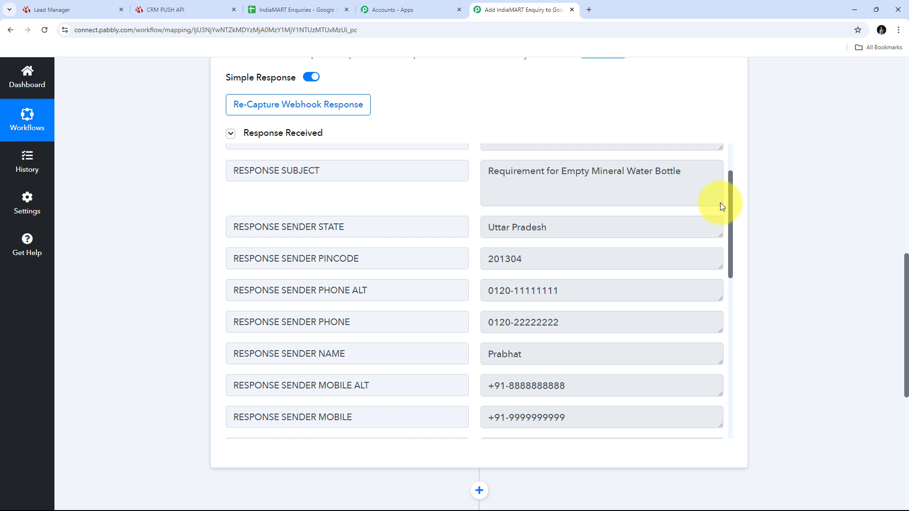
scroll(732, 207, down, 6)
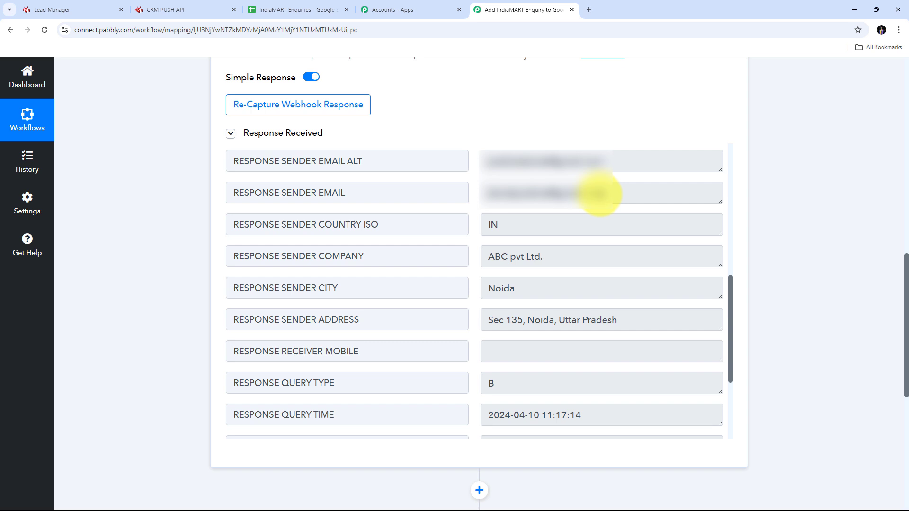
click(573, 256)
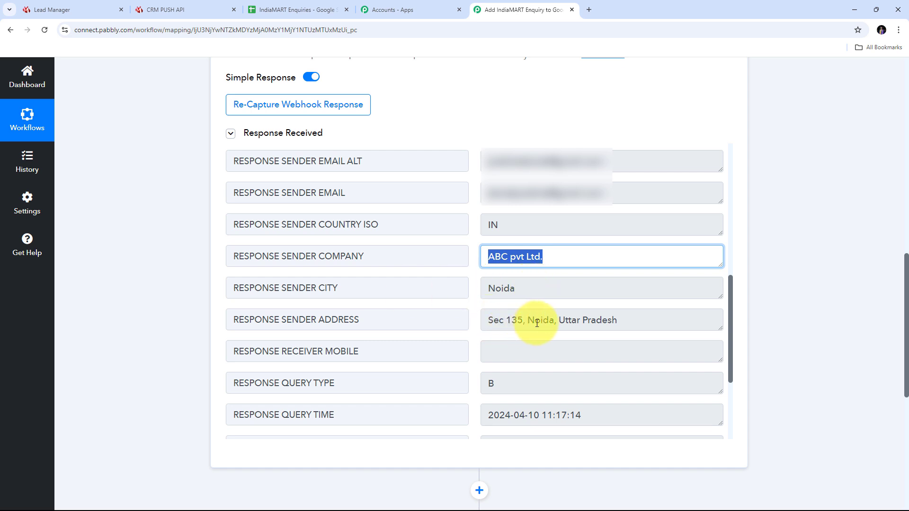
click(527, 288)
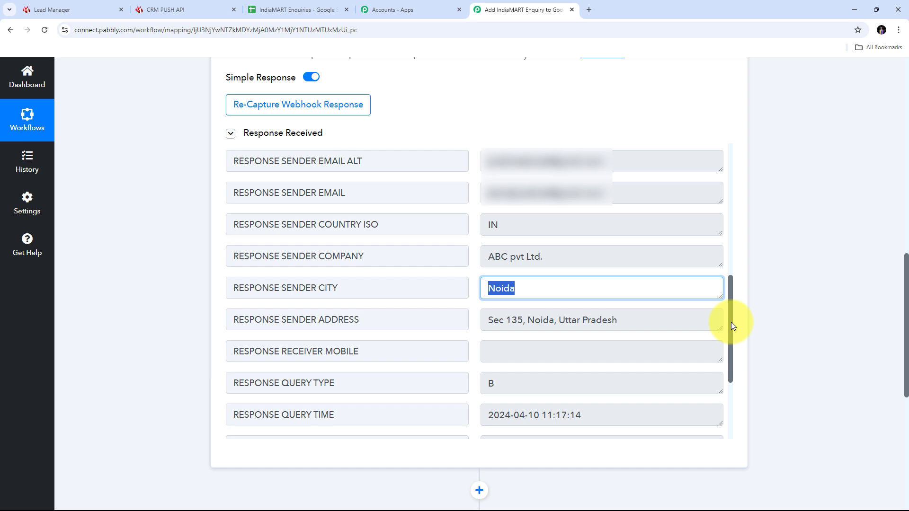
drag(732, 322, 735, 420)
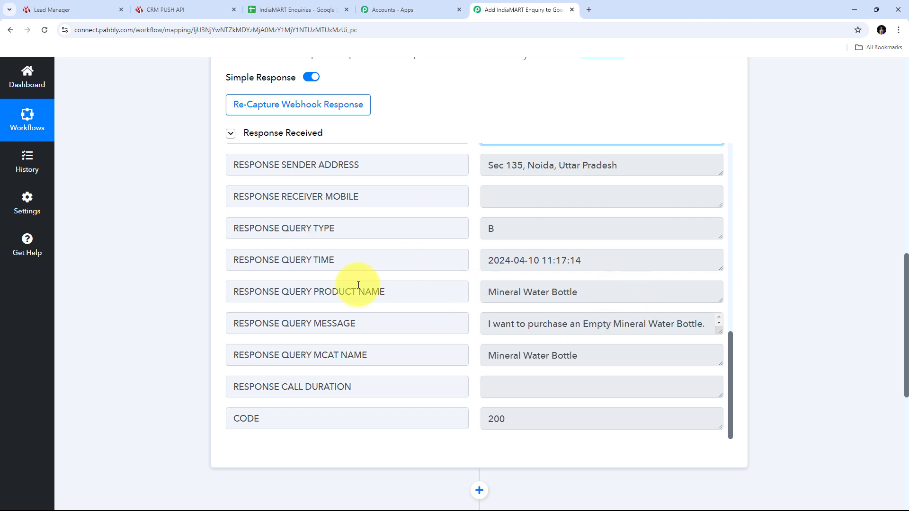
click(621, 295)
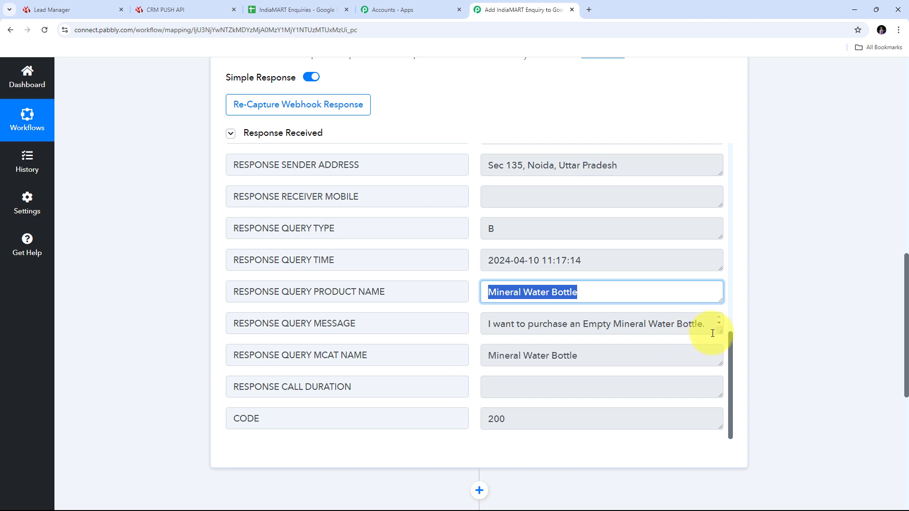
drag(719, 332, 719, 410)
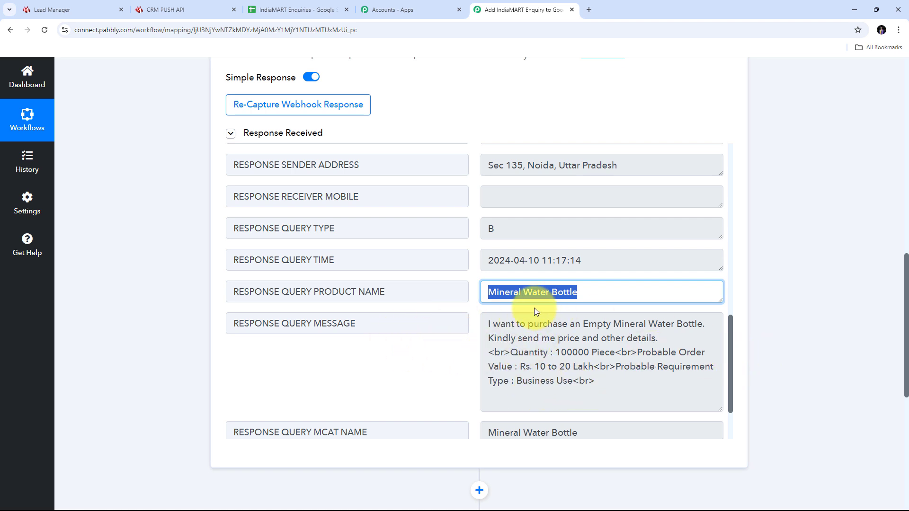
click(597, 293)
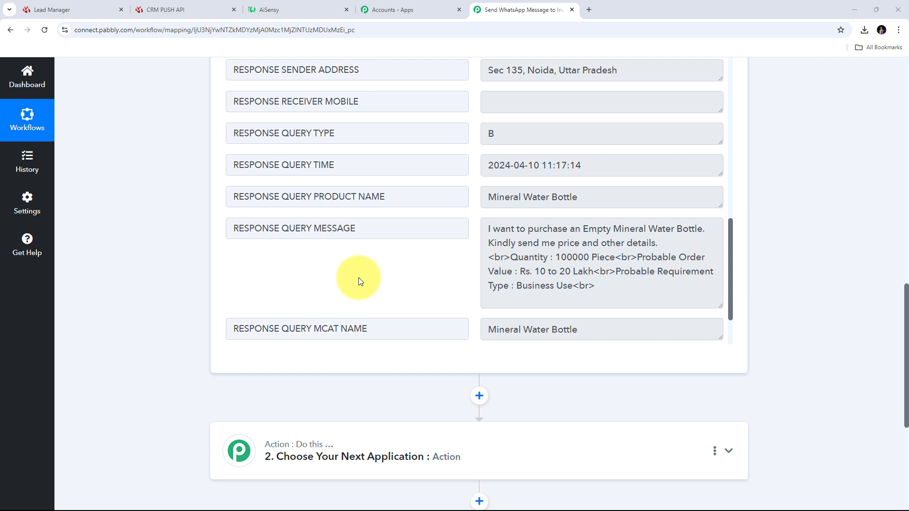
Set the workflow's second step to the WhatsApp by AiSensy app with the Send Template Message action event.
scroll(781, 239, down, 2)
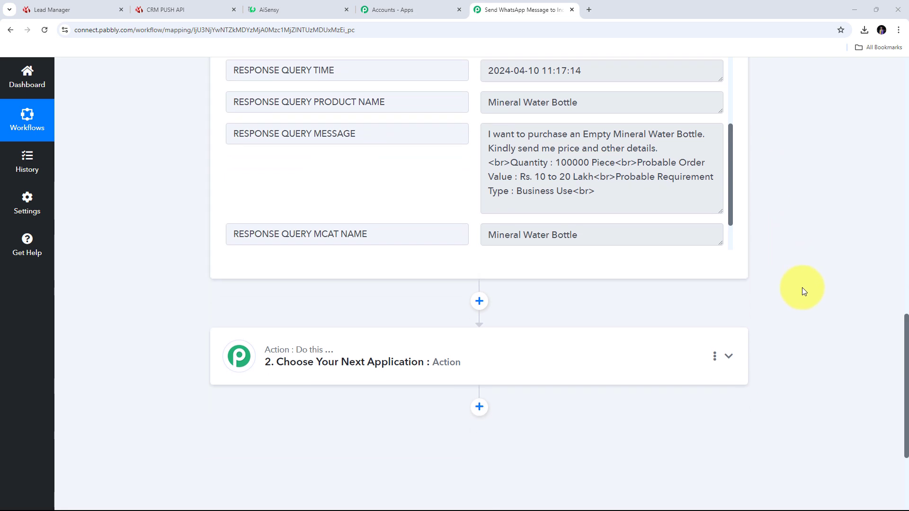
click(636, 359)
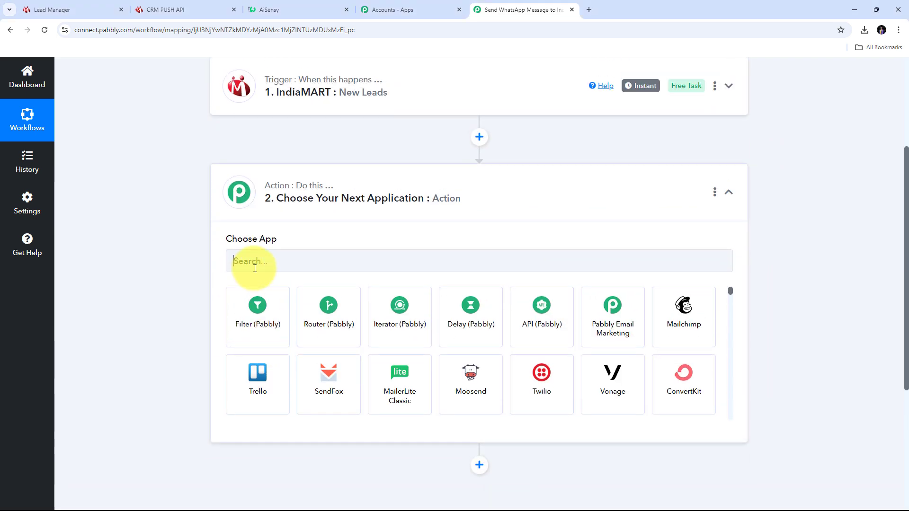
click(255, 269)
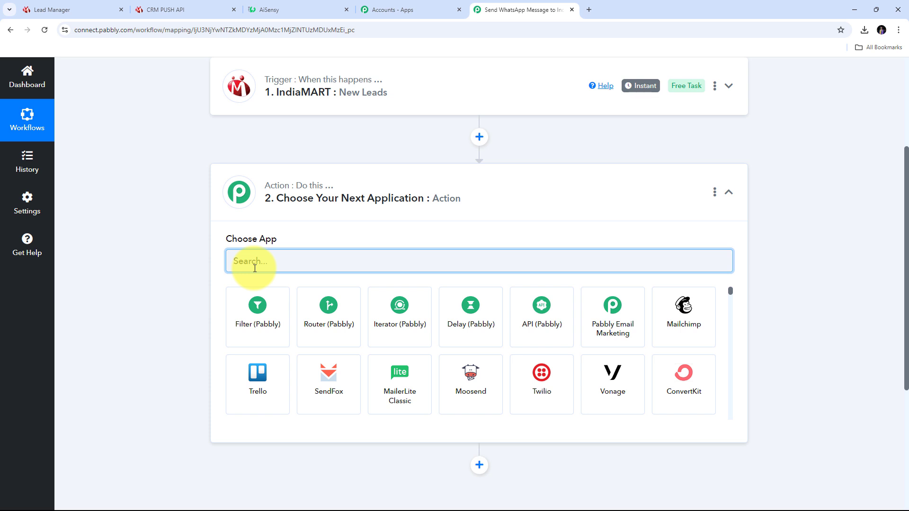
text(Ai)
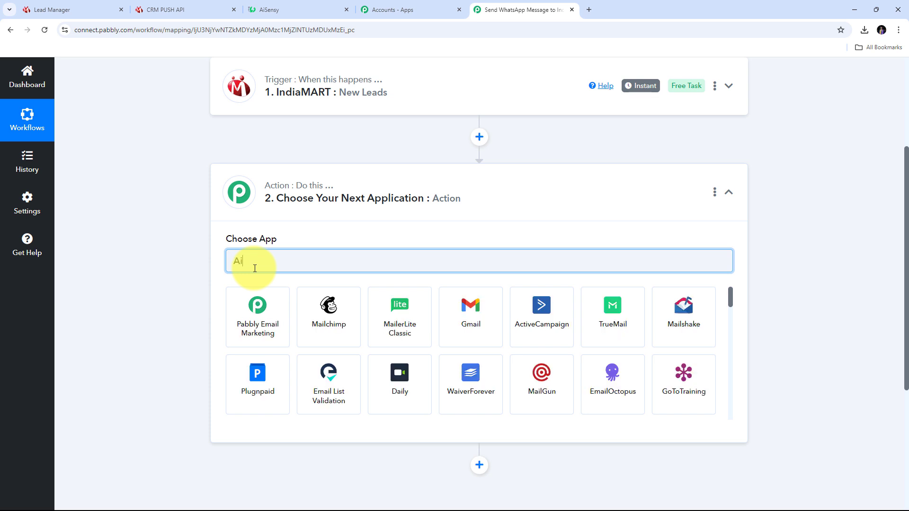
text(Sensy)
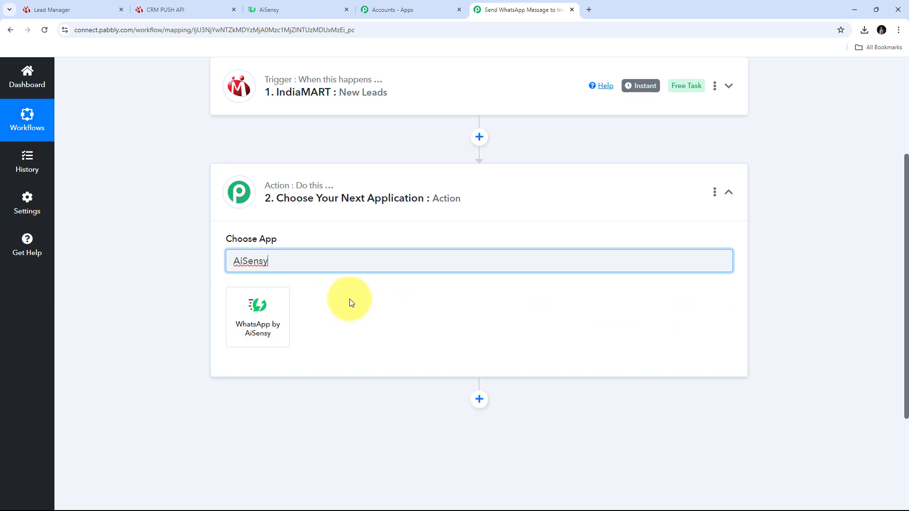
click(257, 317)
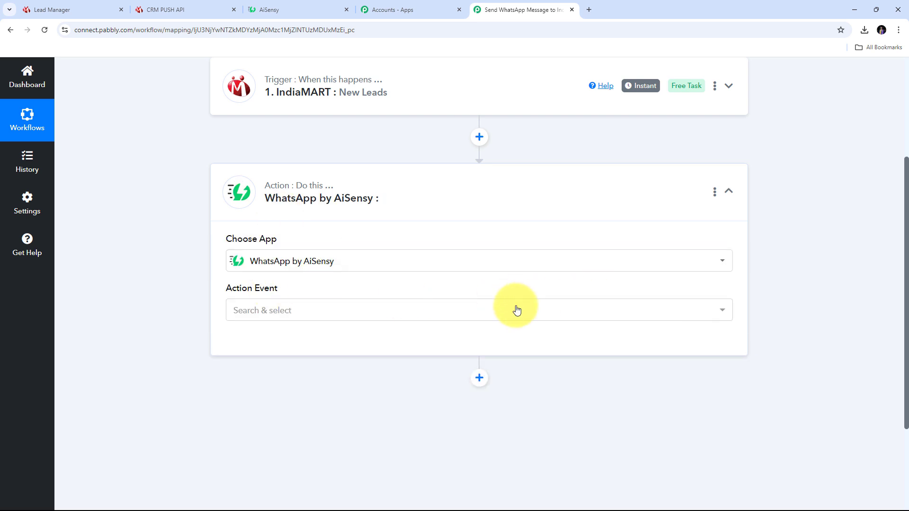
click(460, 311)
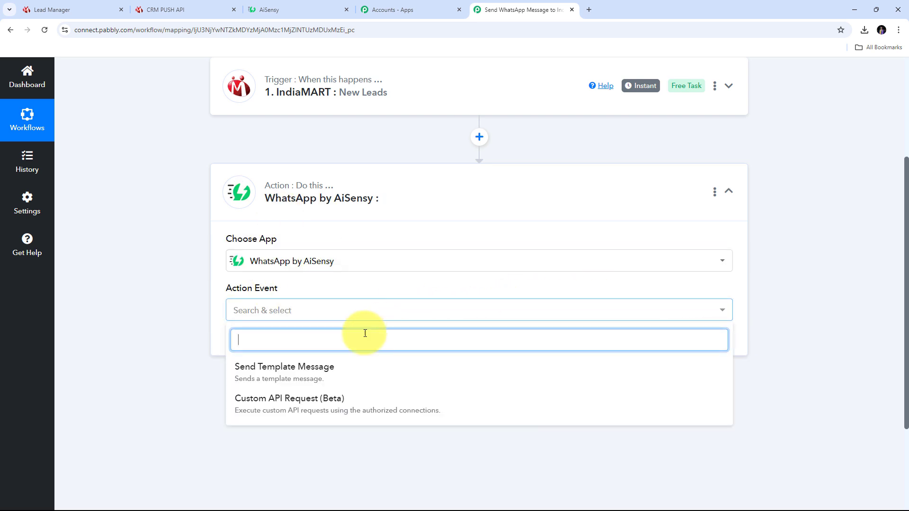
click(305, 376)
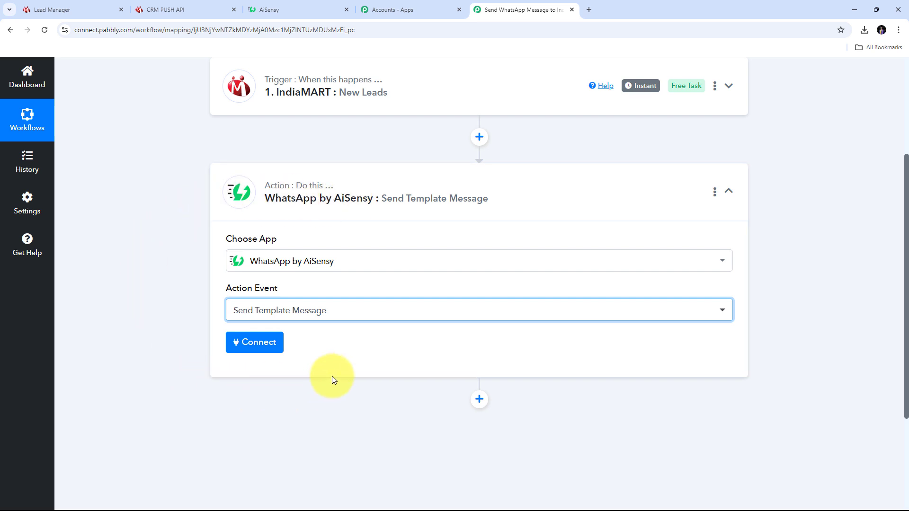
Begin adding a new WhatsApp by AiSensy connection, and regenerate and copy the API key in the AiSensy account.
click(250, 350)
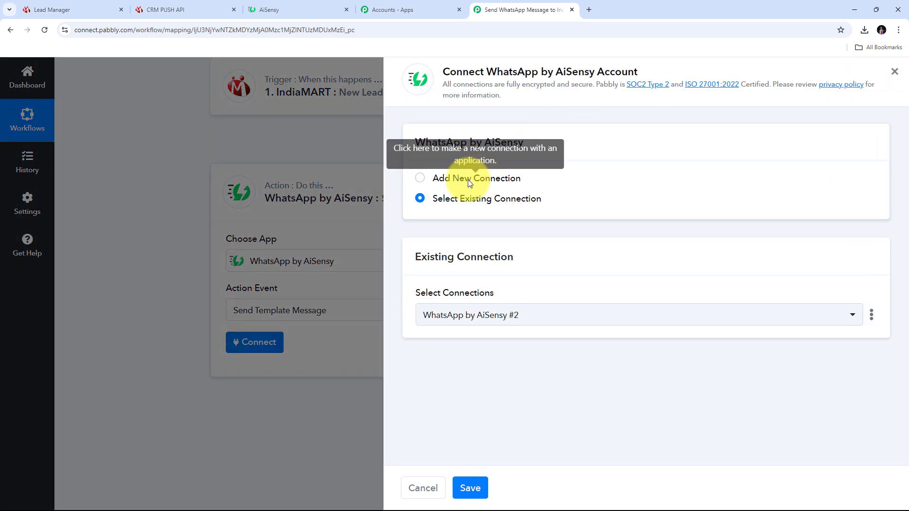
click(470, 183)
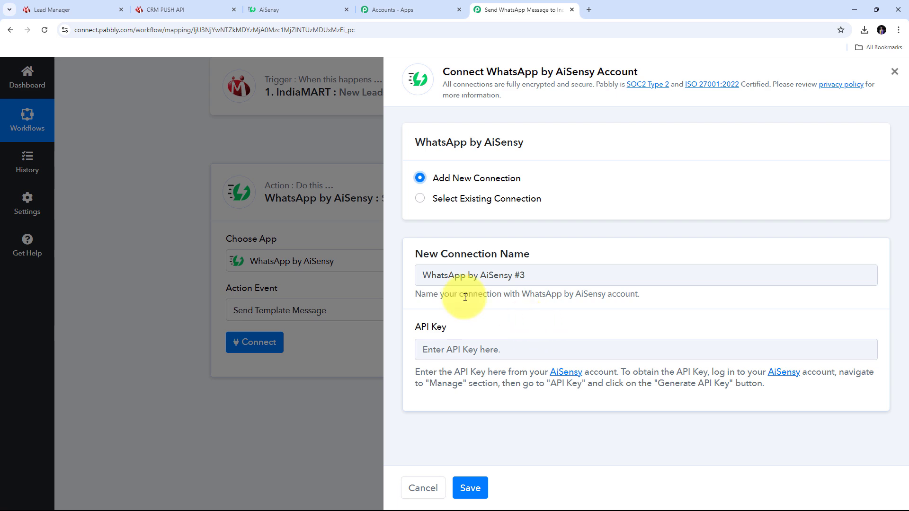
click(284, 10)
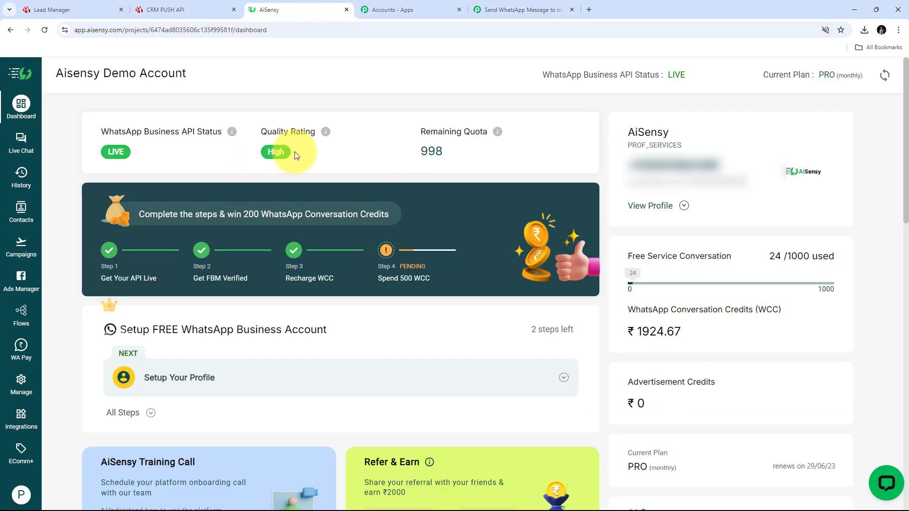
click(21, 382)
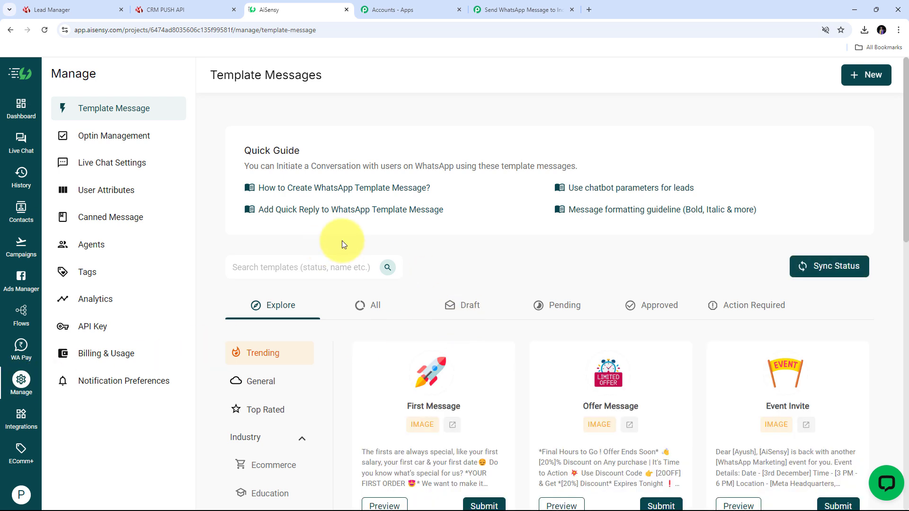
click(88, 329)
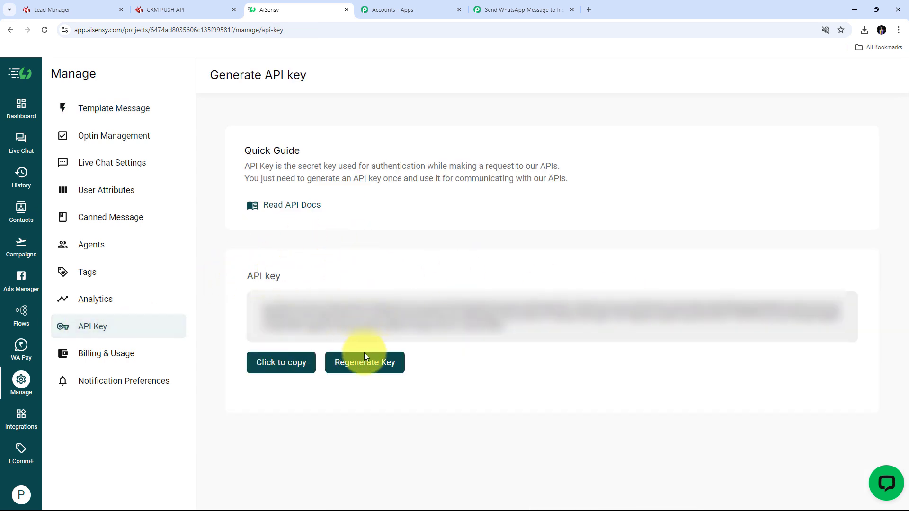
click(359, 367)
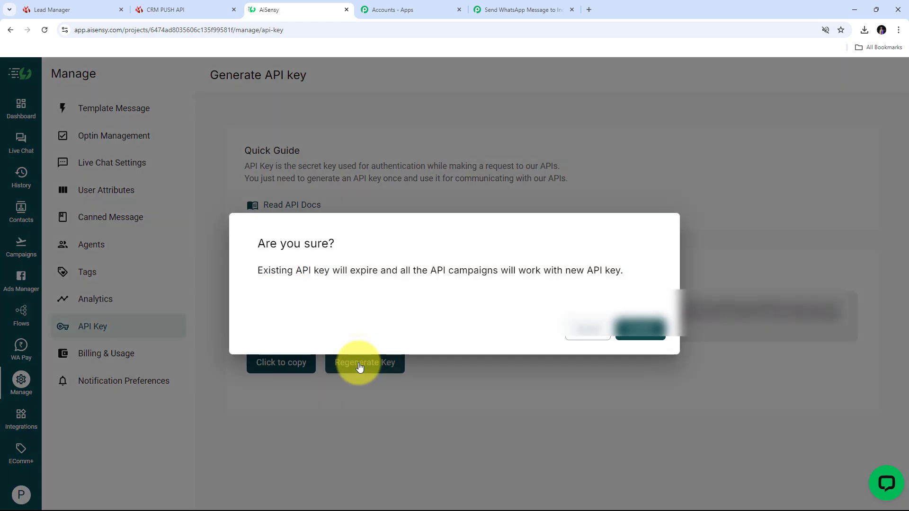
click(651, 337)
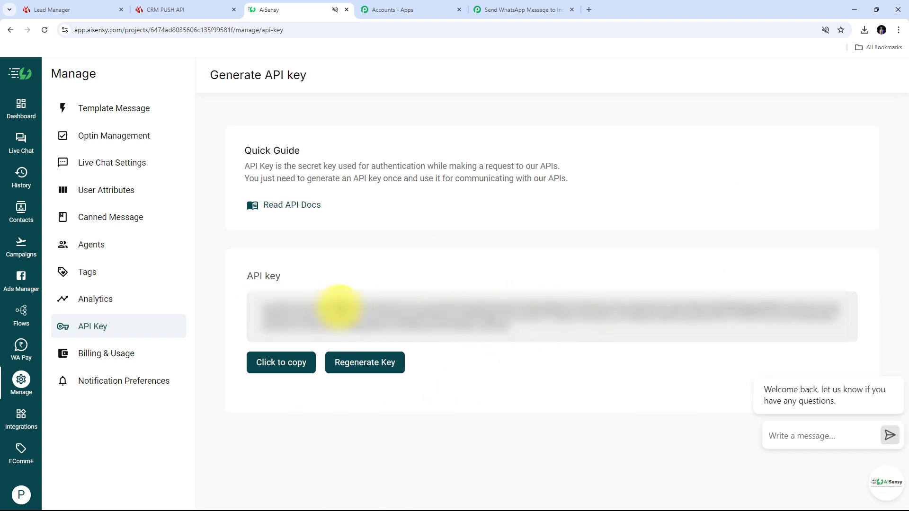
click(278, 365)
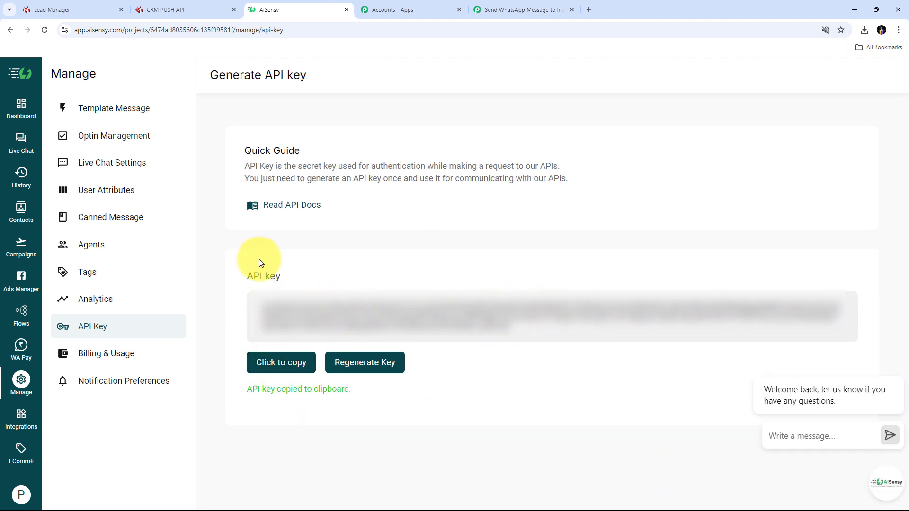
Return to Pabbly Connect, paste the copied API key into the new AiSensy connection and save it.
click(496, 8)
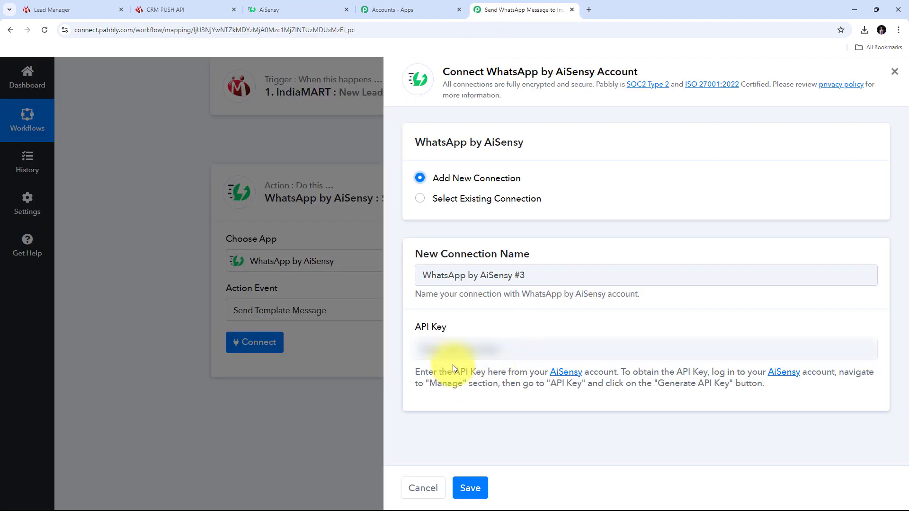
click(452, 350)
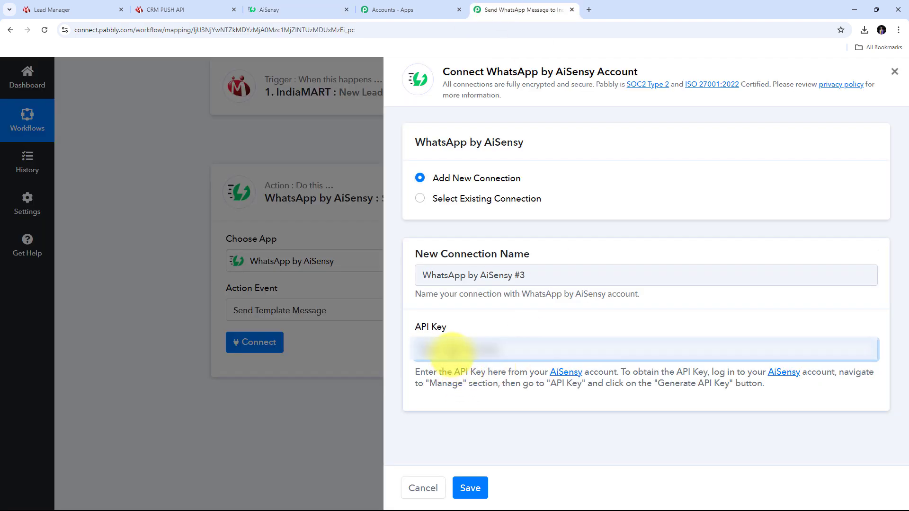
key(ctrl+v)
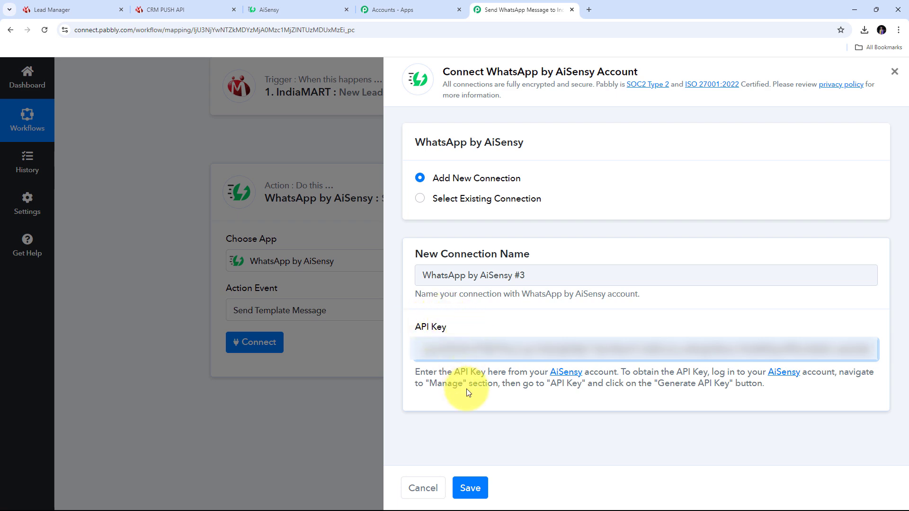
click(471, 489)
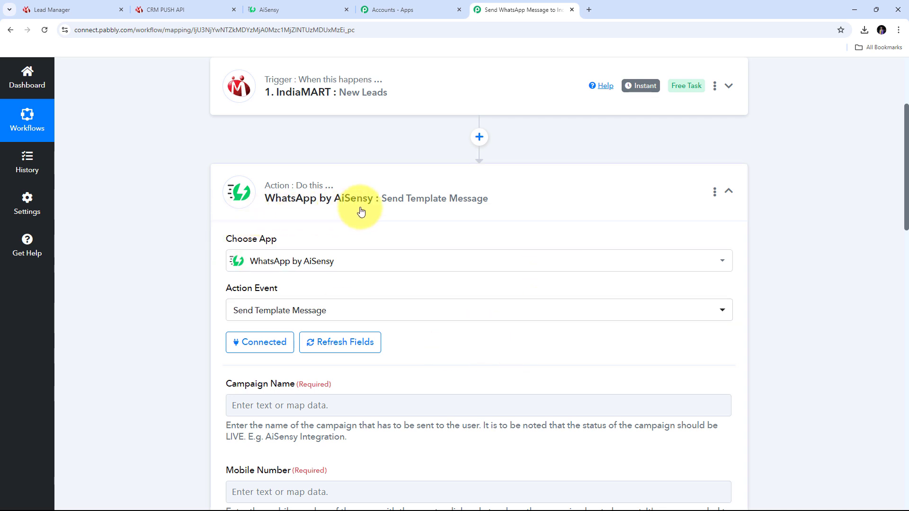
Review the action's campaign, mobile number and user name fields, and switch to AiSensy to list all template messages.
scroll(458, 239, down, 3)
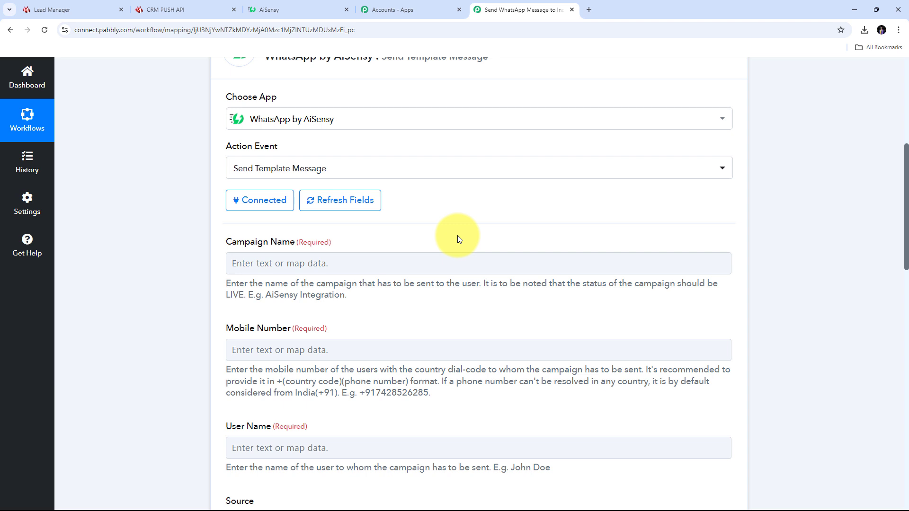
scroll(458, 235, down, 3)
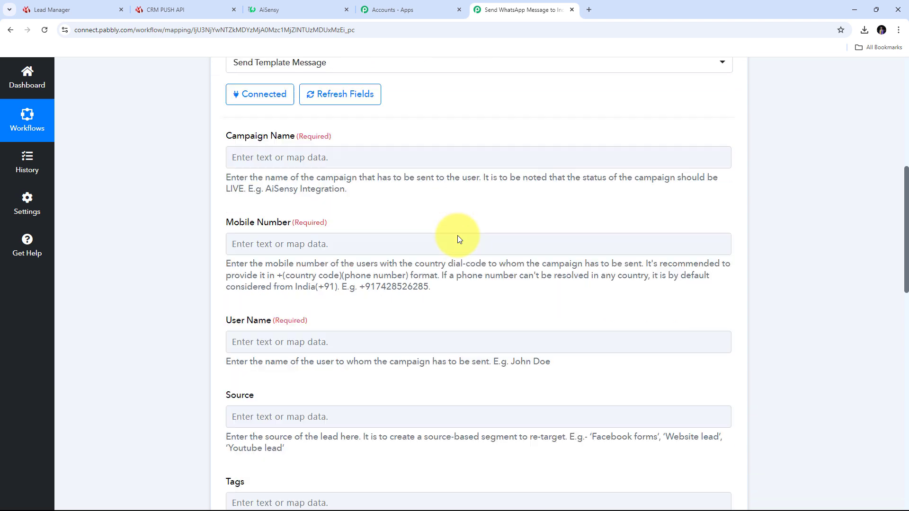
scroll(458, 235, up, 3)
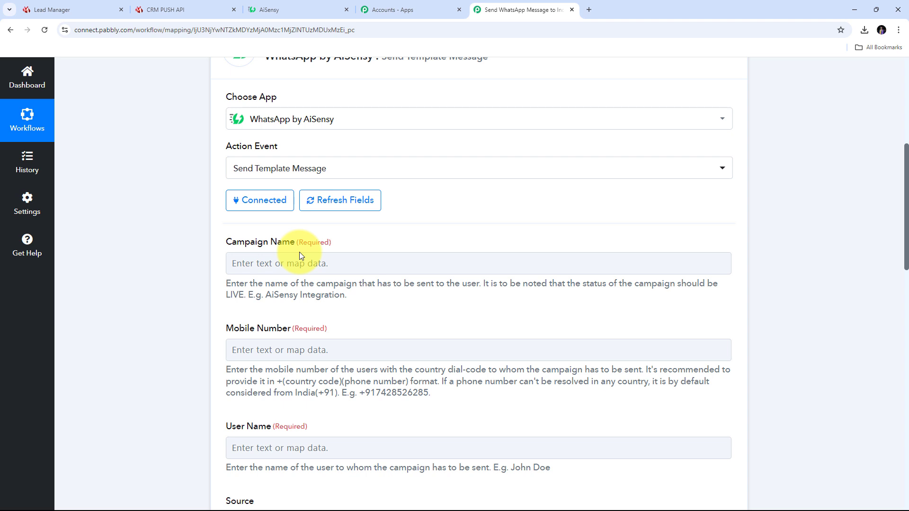
click(294, 14)
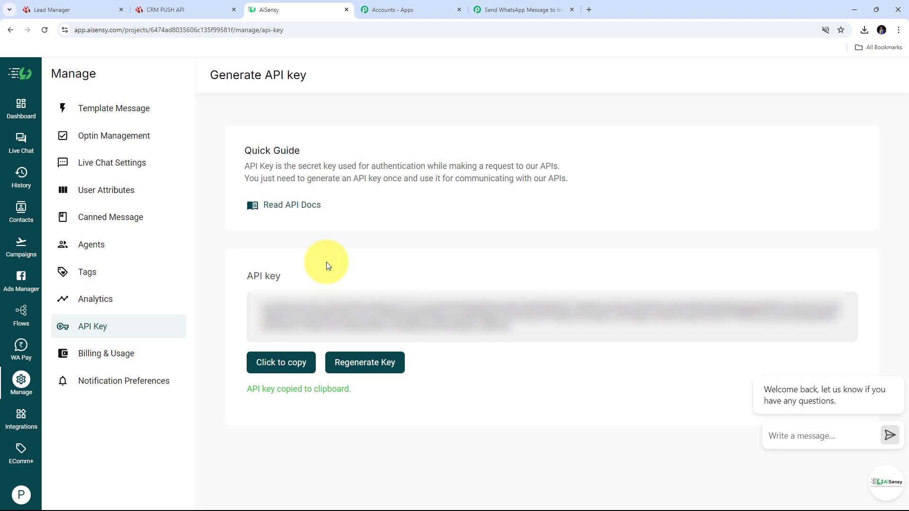
click(102, 115)
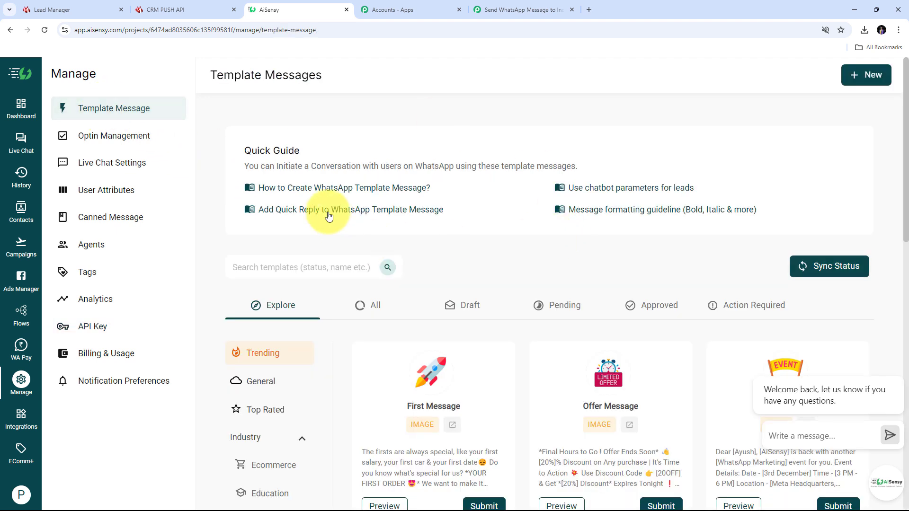
scroll(445, 201, down, 1)
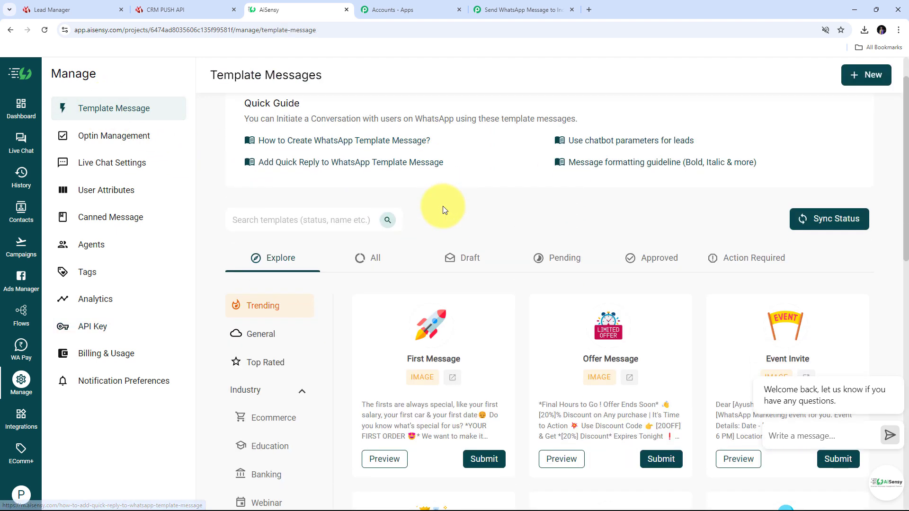
click(373, 258)
scroll(572, 176, down, 4)
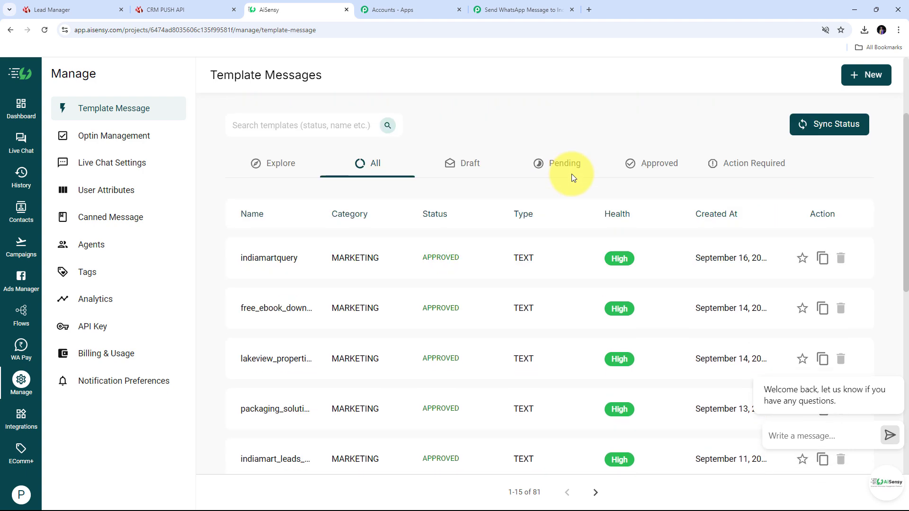
scroll(545, 204, up, 4)
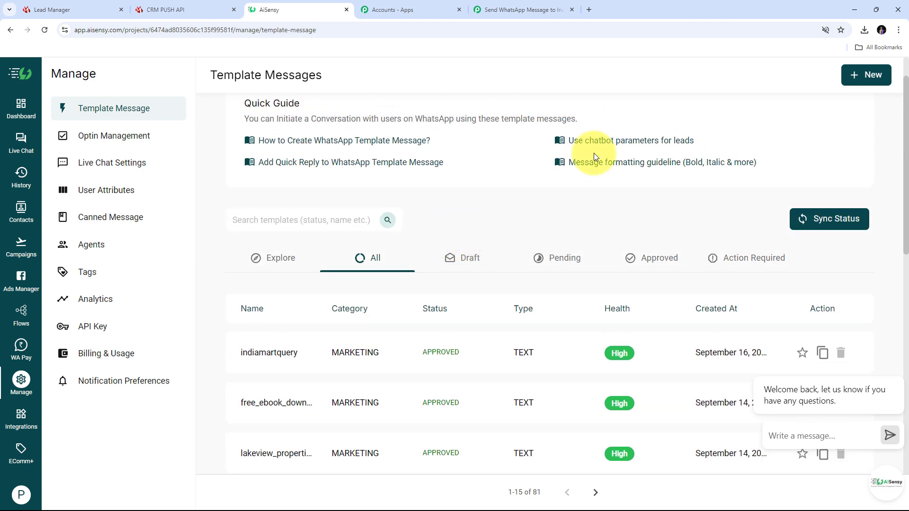
Find indiamart_message_template among the template messages and read its message preview, closing it when done.
scroll(590, 158, down, 2)
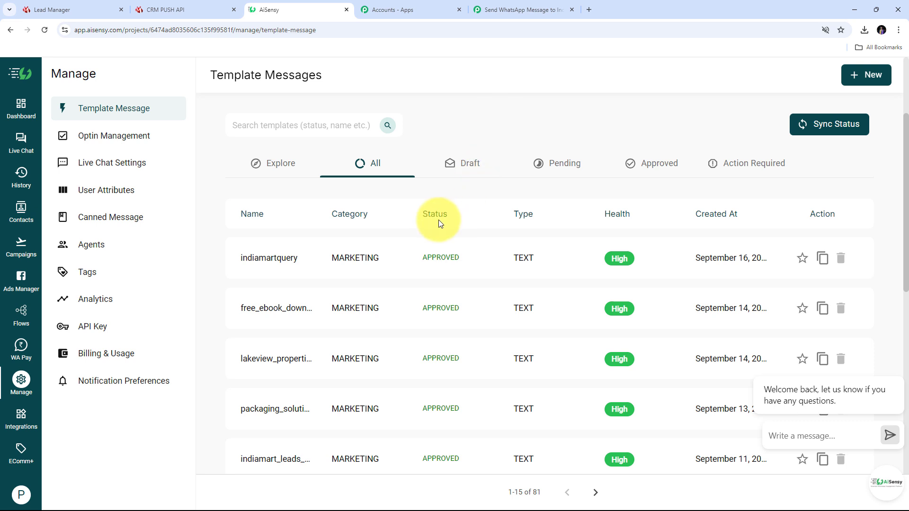
scroll(431, 269, down, 2)
scroll(430, 280, up, 1)
scroll(443, 278, down, 3)
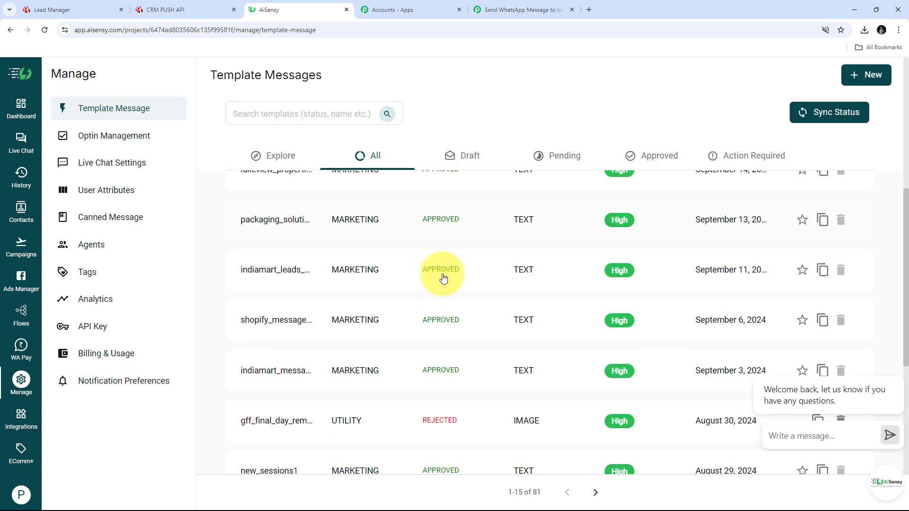
scroll(443, 277, down, 1)
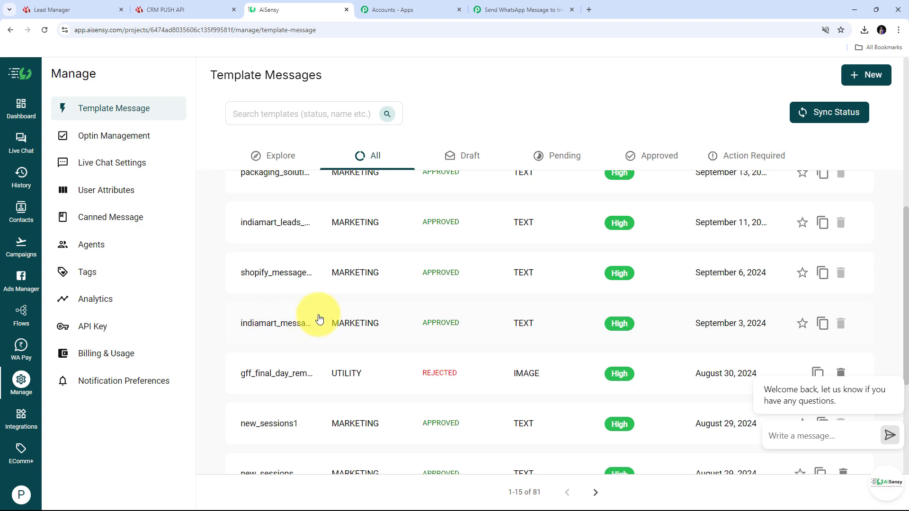
click(277, 330)
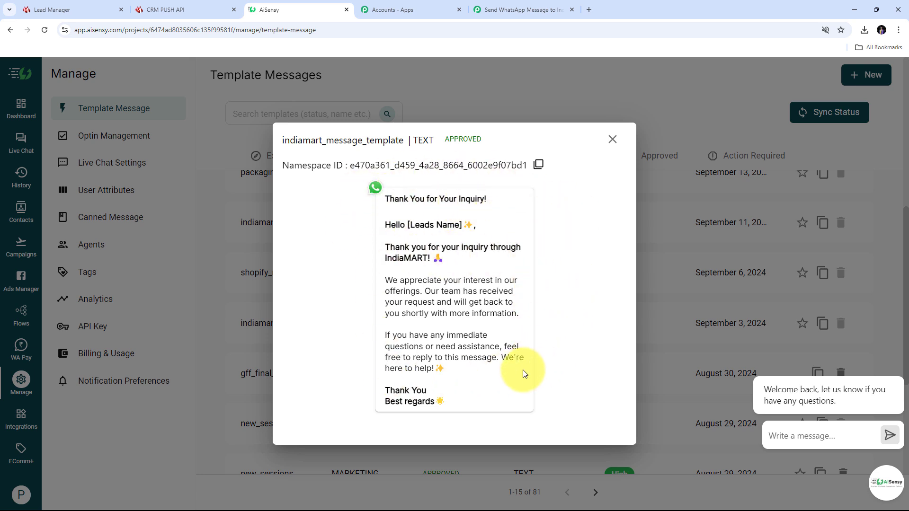
click(613, 140)
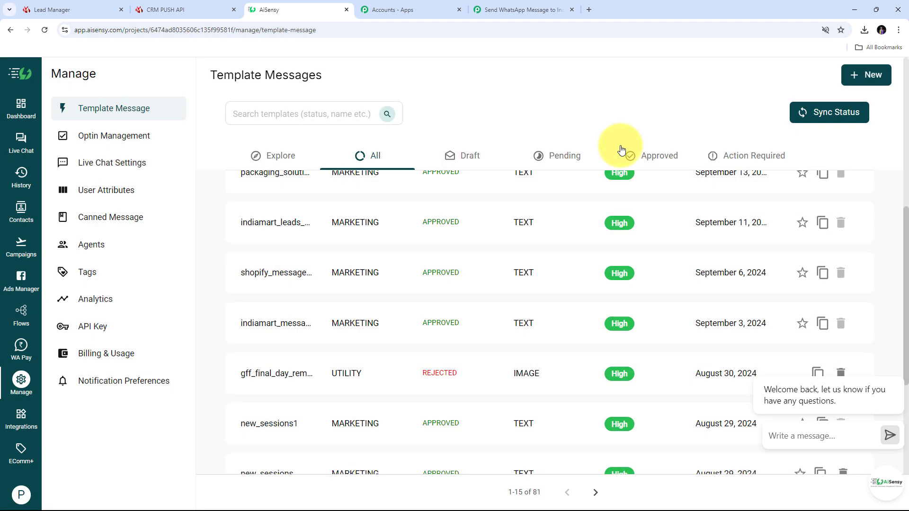
Start launching a new API campaign in AiSensy and name it IndiaMART10.
click(22, 246)
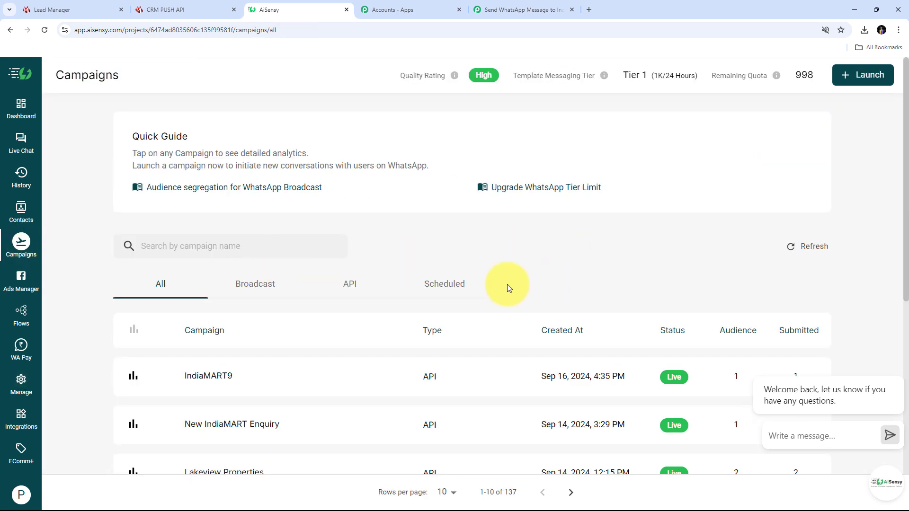
click(851, 80)
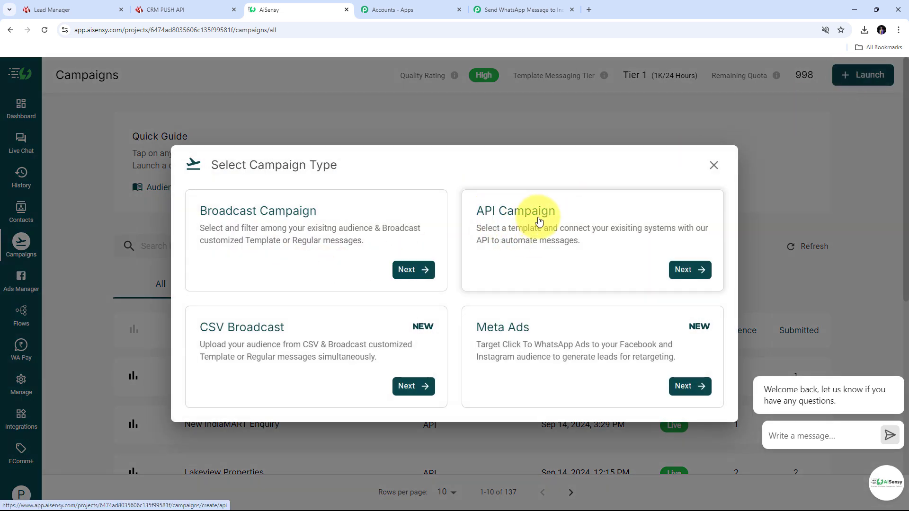
click(682, 271)
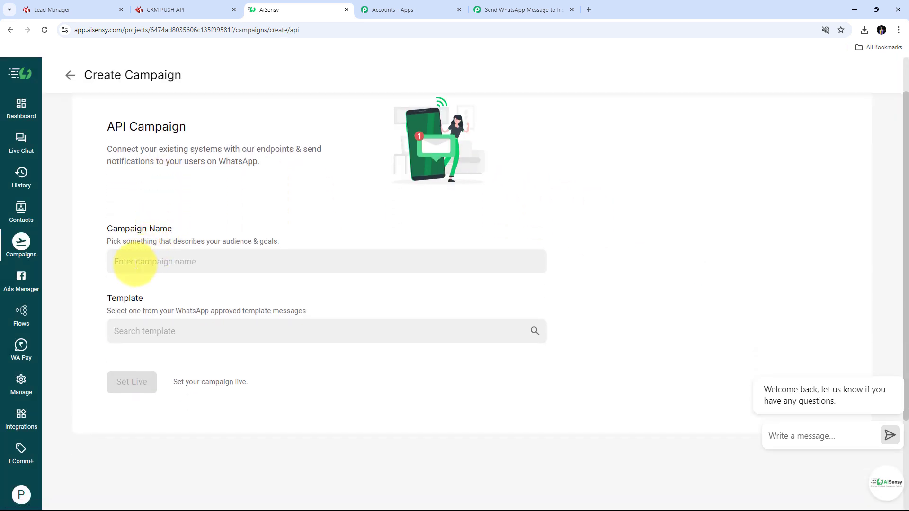
click(197, 265)
key(ctrl+v)
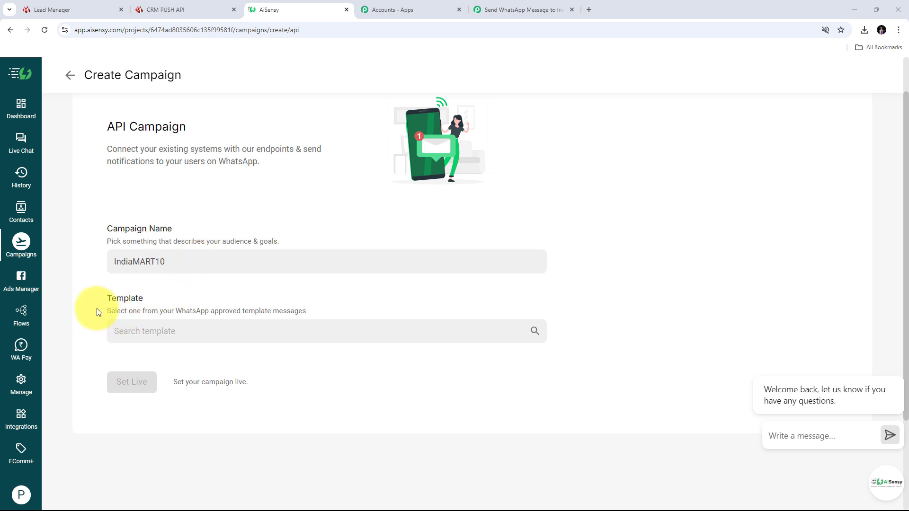
Search the campaign's templates for "india", choose indiamart_message_template and set the campaign live.
click(179, 331)
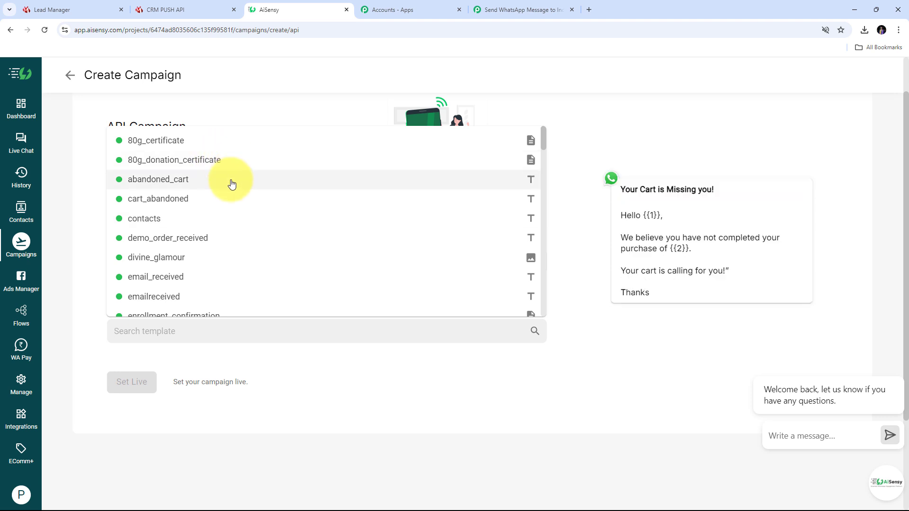
text(i)
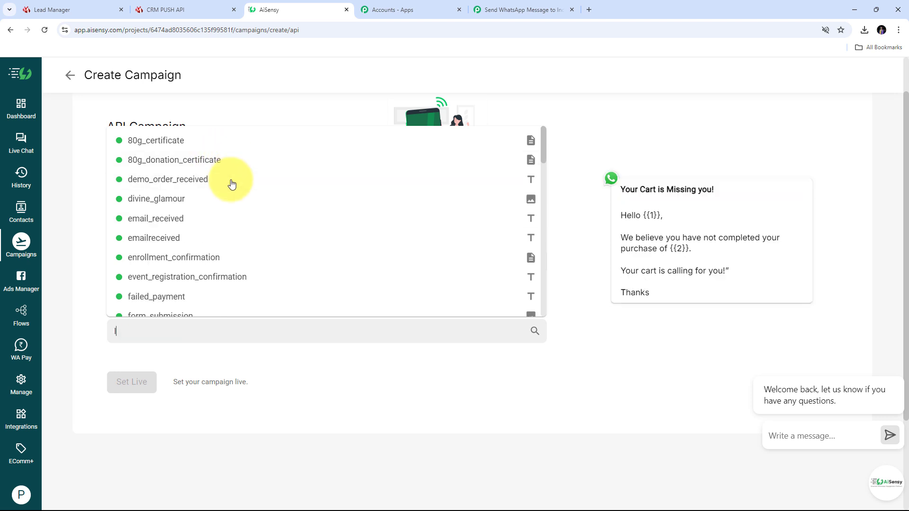
text(ndia)
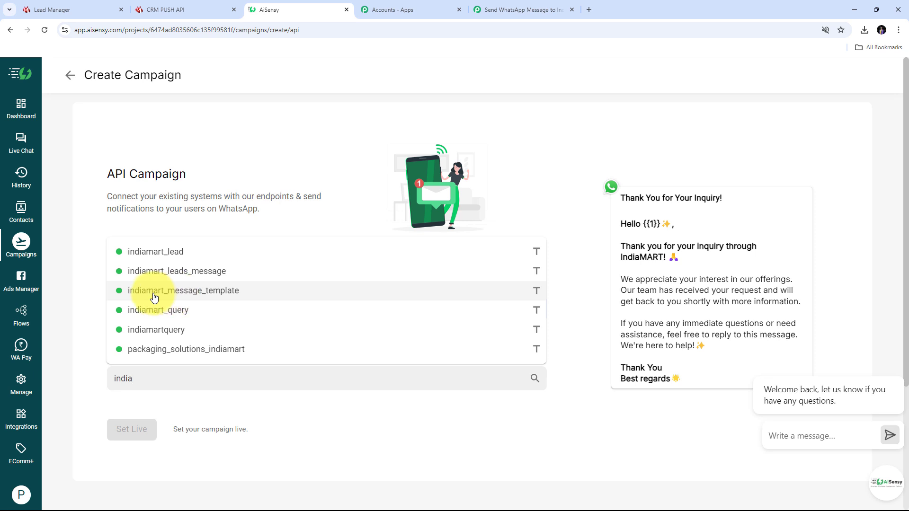
click(201, 293)
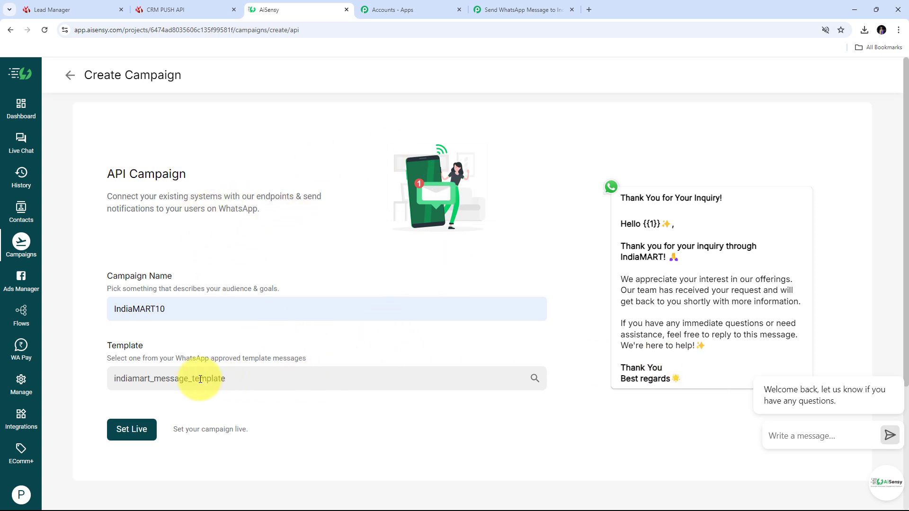
click(130, 432)
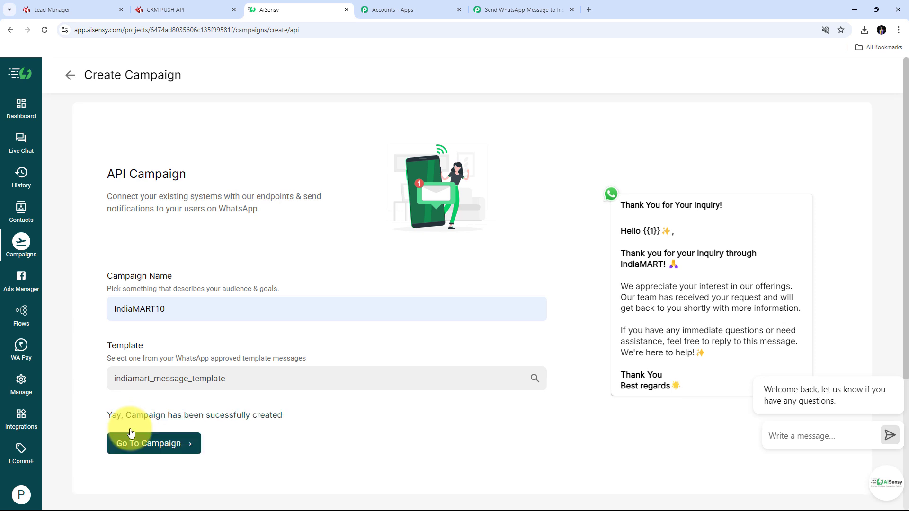
Open the created campaign, copy its name IndiaMART10, and paste it as the campaign name in the Pabbly Connect AiSensy action.
click(171, 445)
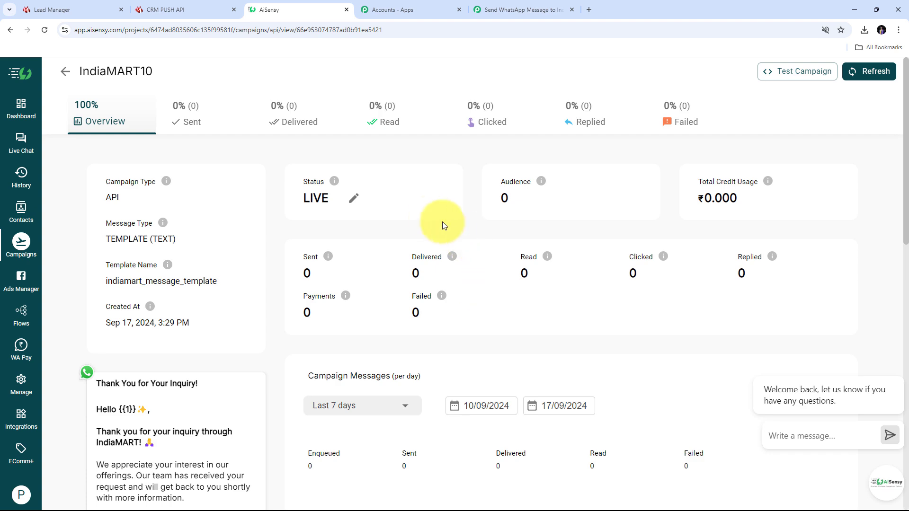
scroll(426, 219, down, 4)
scroll(426, 219, up, 4)
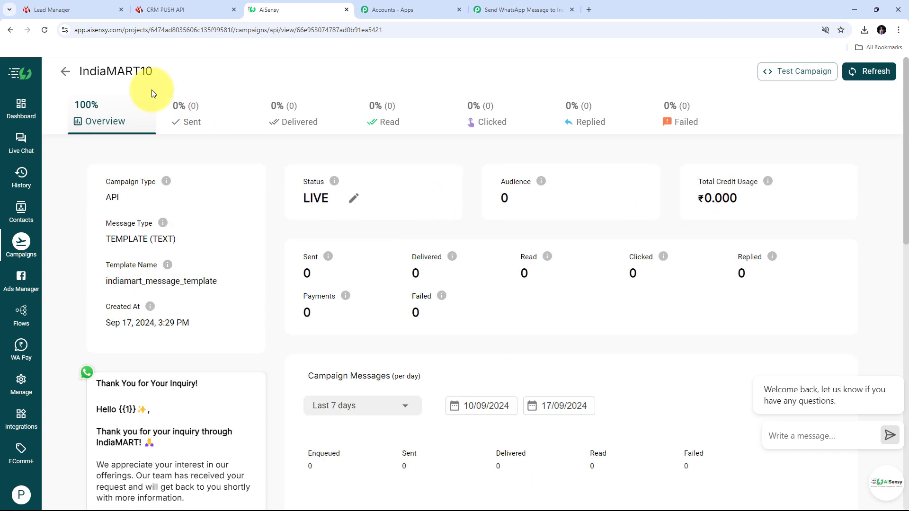
drag(61, 70, 161, 70)
key(ctrl+c)
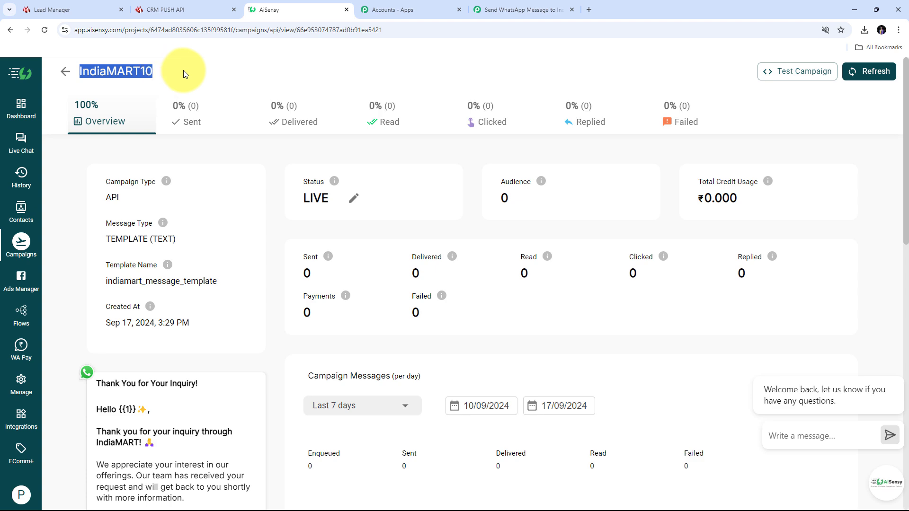
click(505, 4)
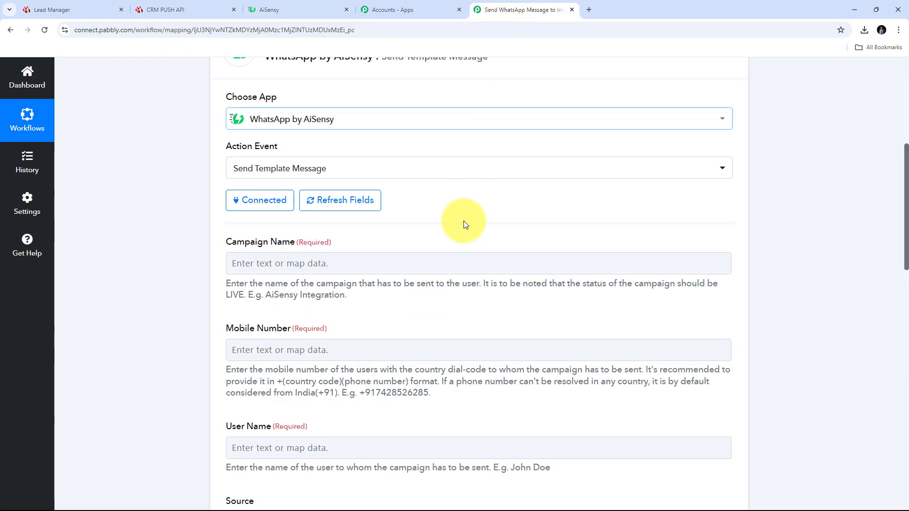
click(257, 267)
key(ctrl+v)
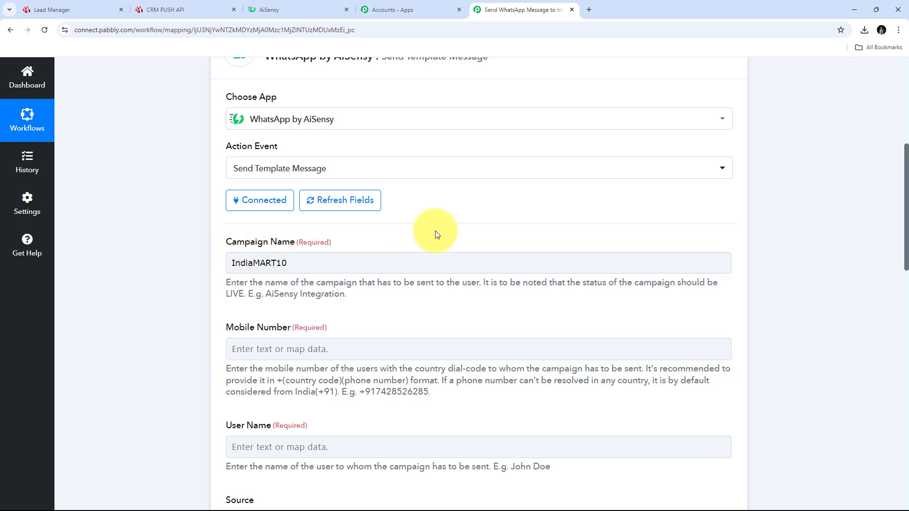
Map the action's mobile number to RESPONSE SENDER MOBILE from the IndiaMART New Leads trigger.
scroll(434, 235, down, 1)
scroll(435, 231, down, 2)
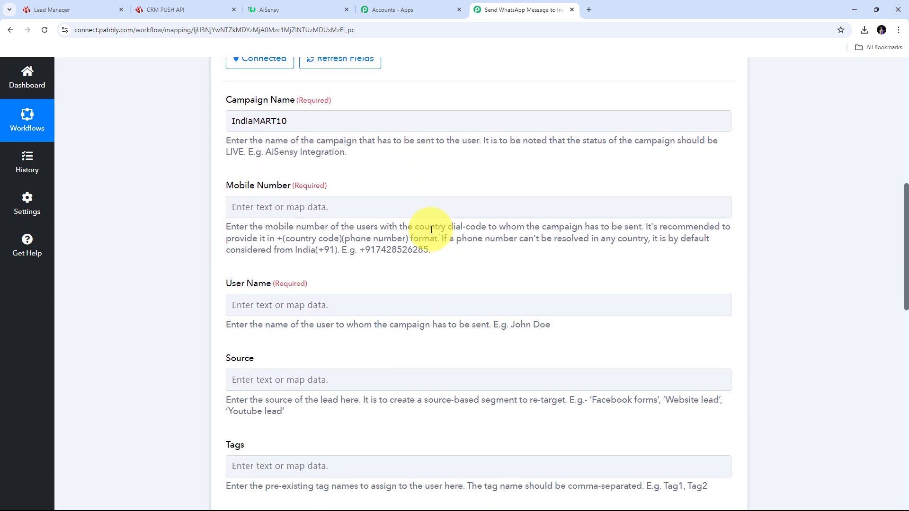
click(235, 206)
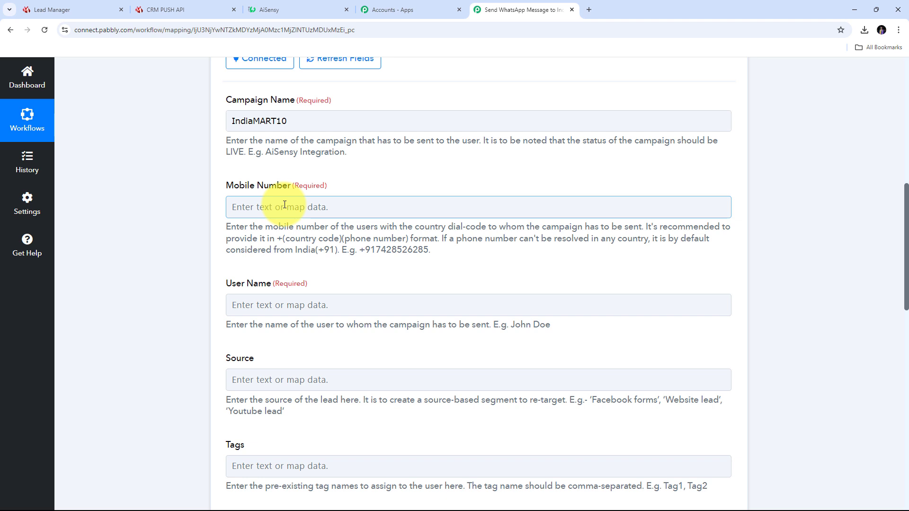
click(285, 206)
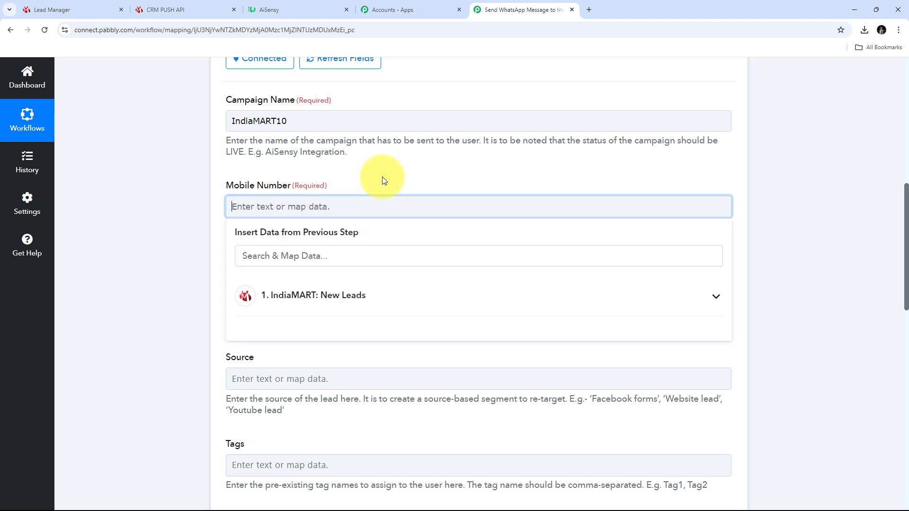
click(379, 297)
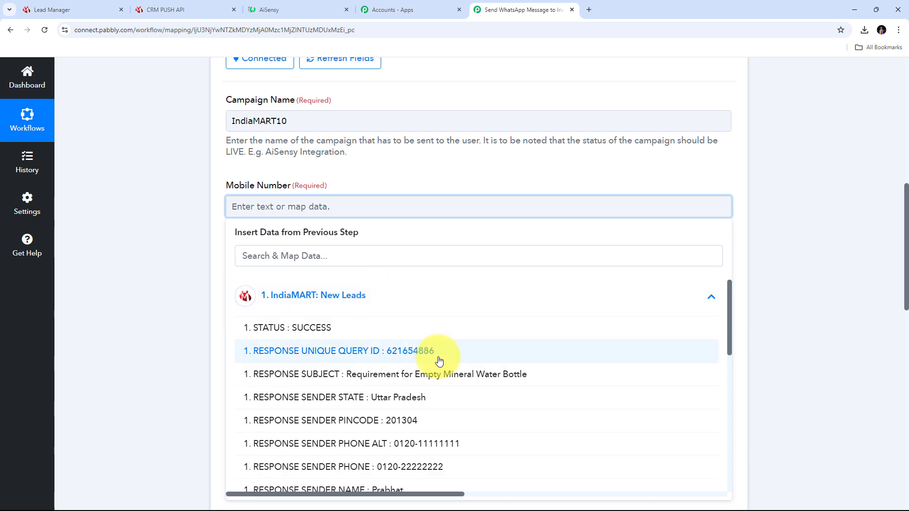
scroll(438, 361, down, 1)
scroll(438, 361, down, 1)
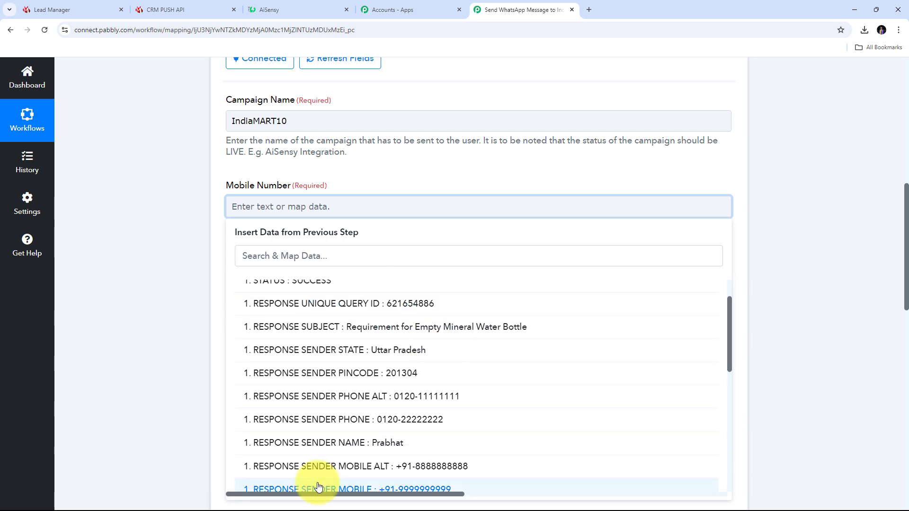
click(408, 489)
click(149, 229)
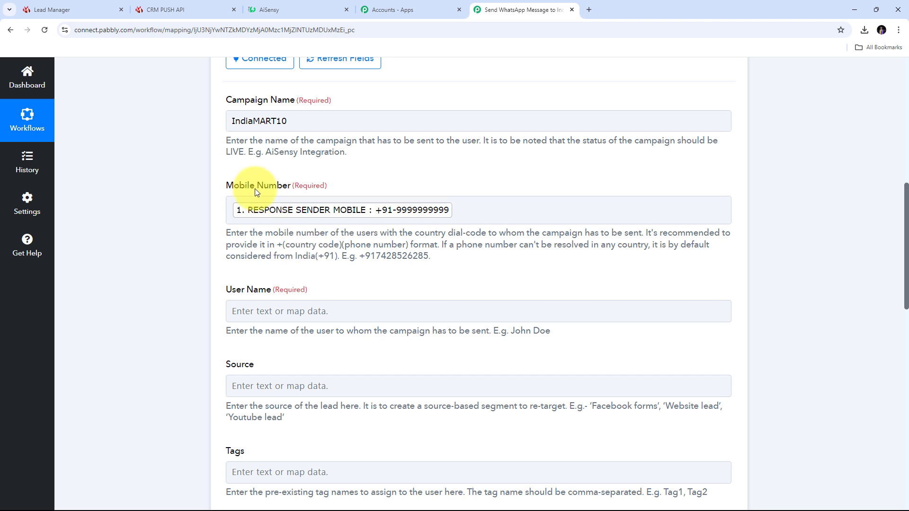
click(429, 216)
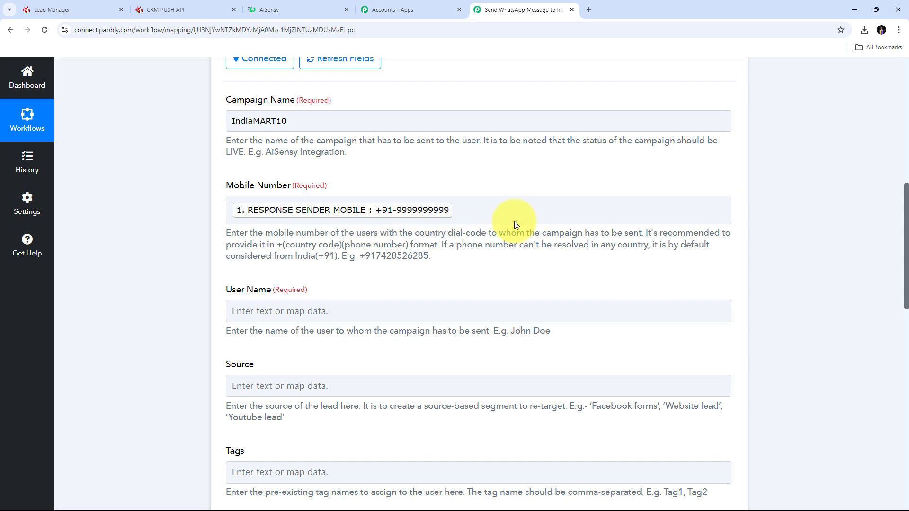
Insert a Text Formatter (Pabbly) action between the IndiaMART trigger and the AiSensy action, with the Split Text event, and connect it.
scroll(494, 196, up, 8)
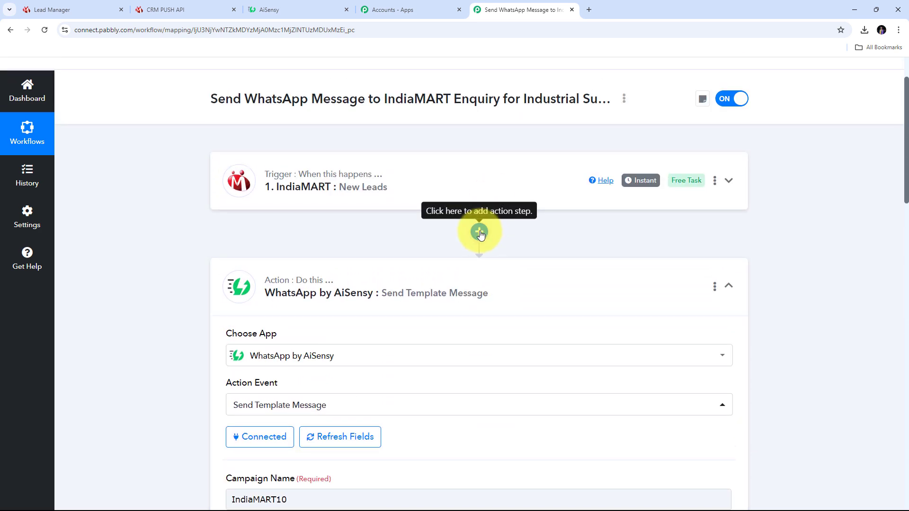
click(480, 232)
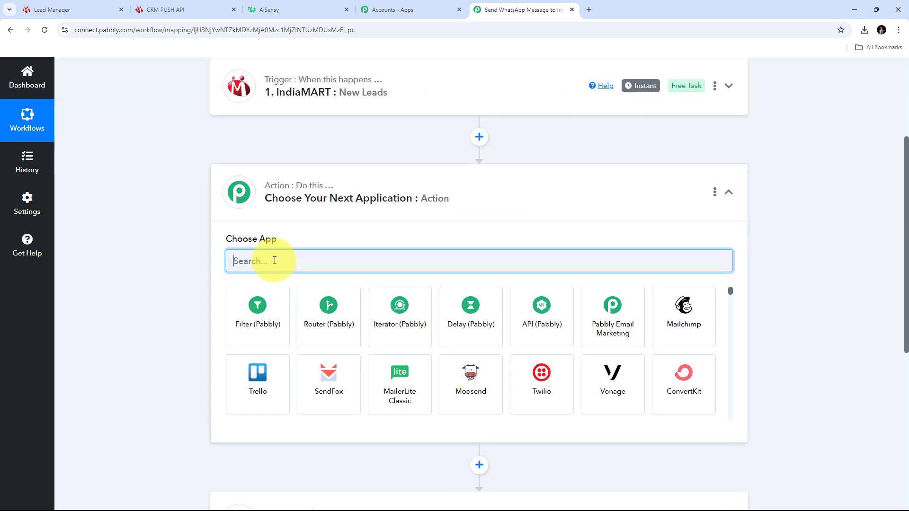
text(Text)
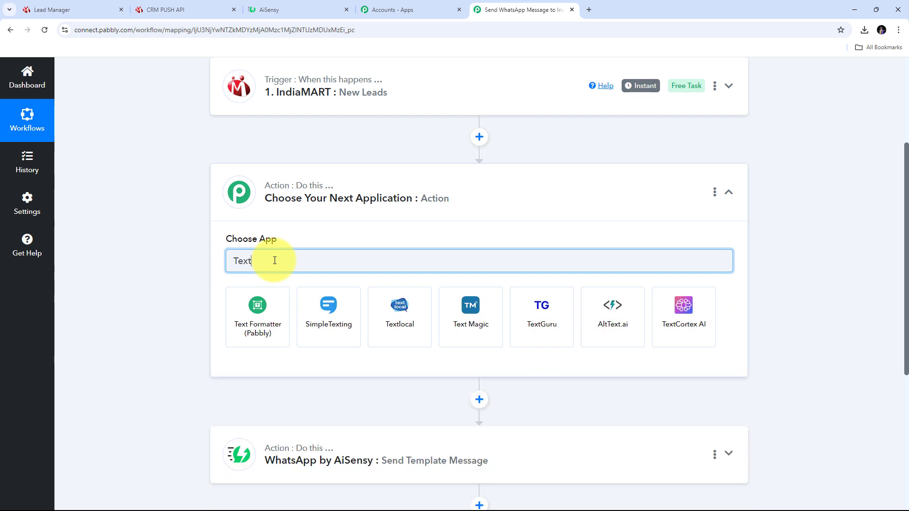
click(265, 312)
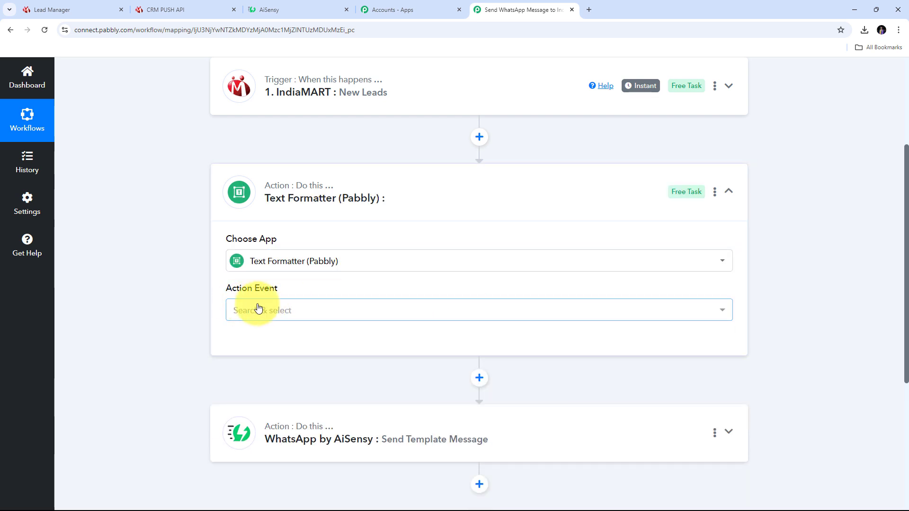
click(513, 313)
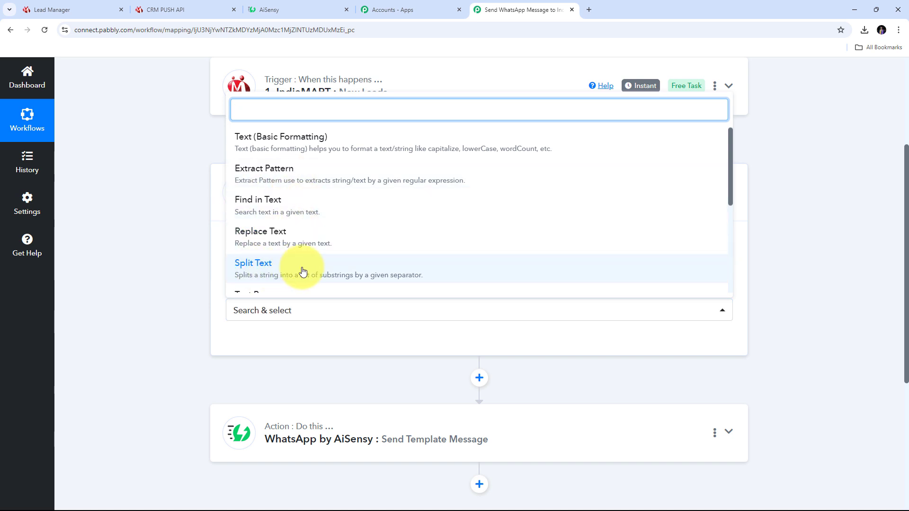
click(268, 270)
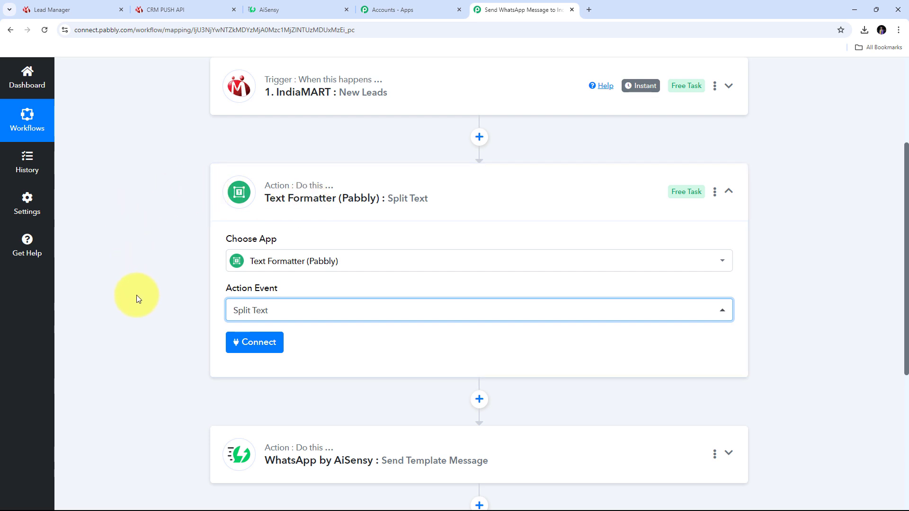
click(258, 348)
Map the text to split to RESPONSE SENDER MOBILE from the IndiaMART New Leads trigger.
scroll(498, 257, down, 5)
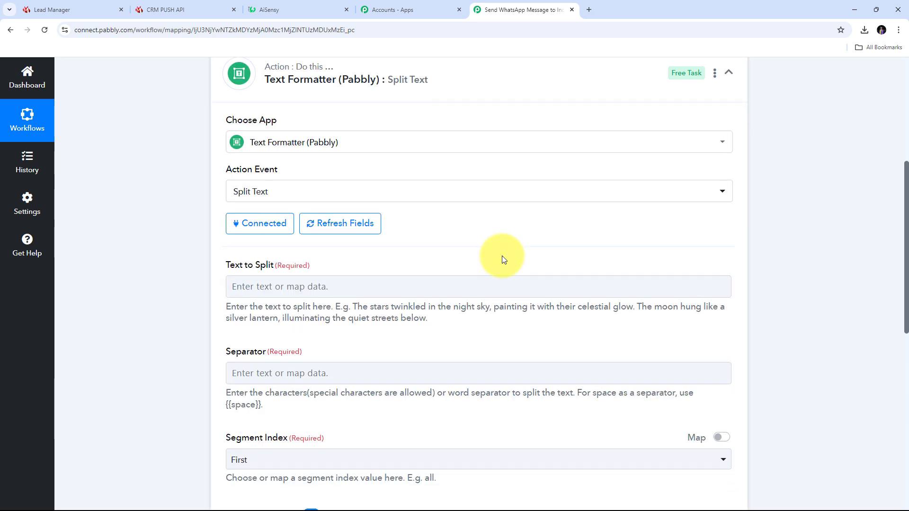
click(269, 178)
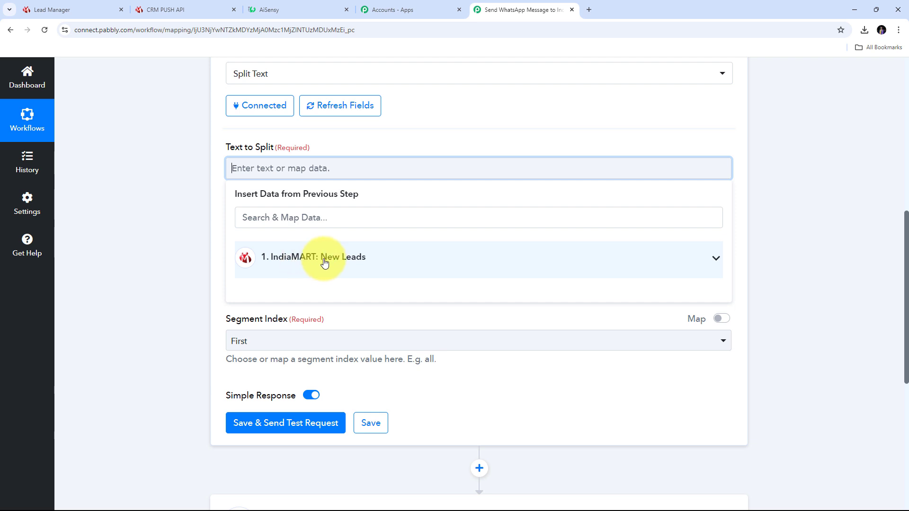
click(341, 258)
scroll(406, 471, down, 1)
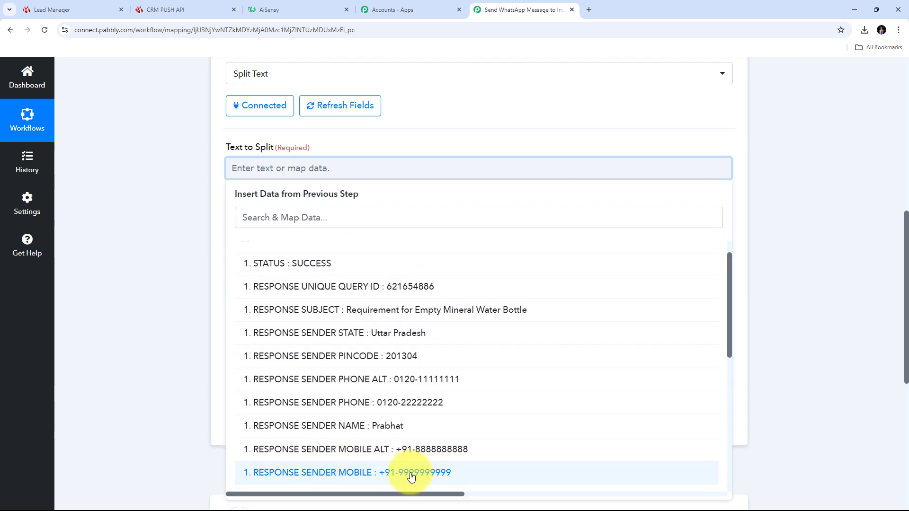
click(402, 474)
click(141, 243)
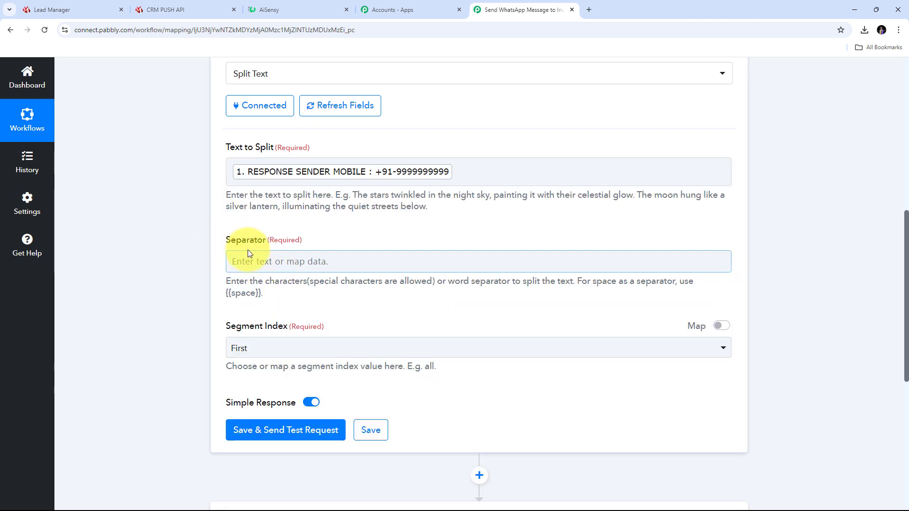
Set the Split Text separator to a hyphen (-).
click(267, 258)
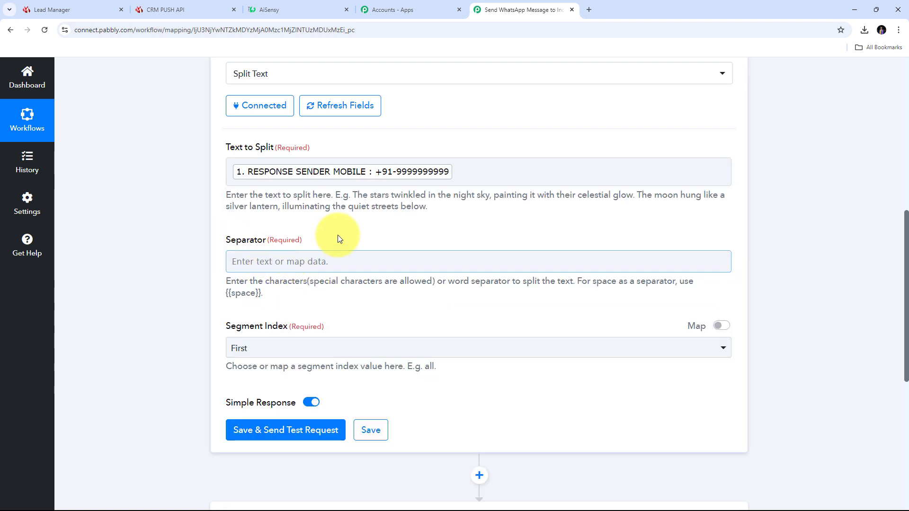
click(385, 174)
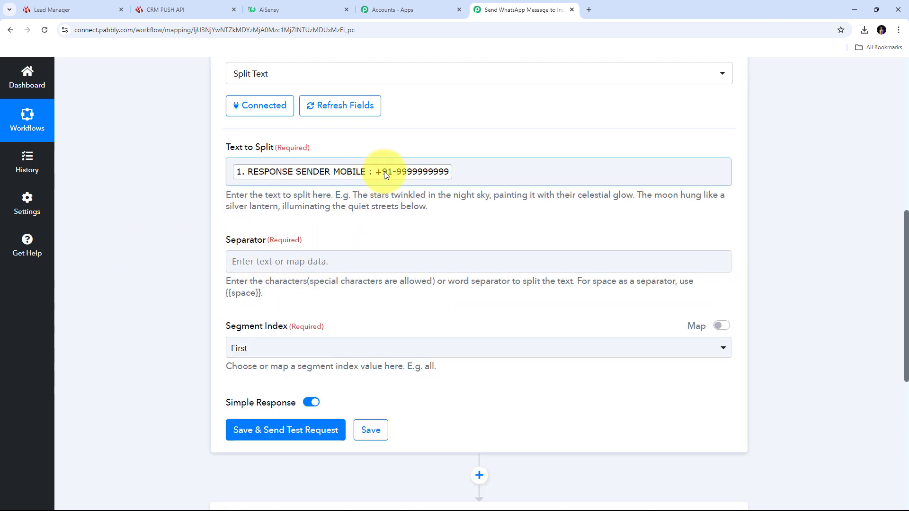
click(255, 262)
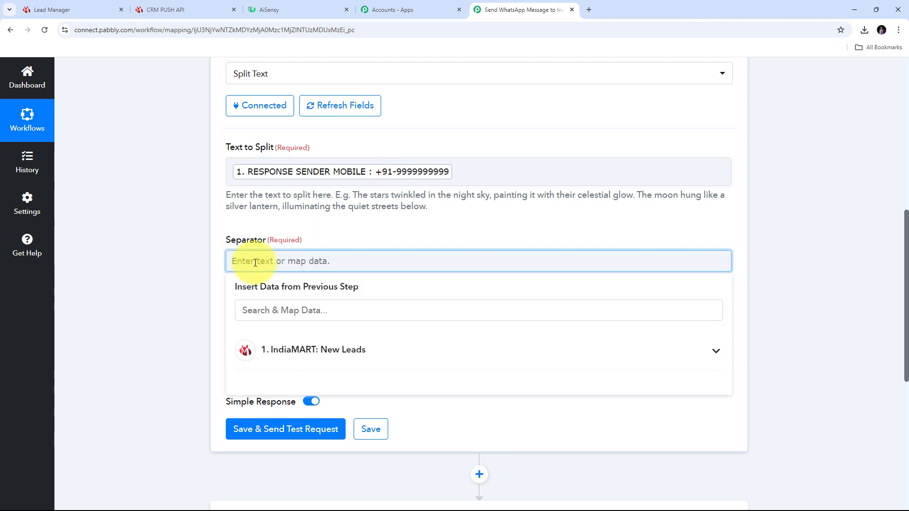
text(*)
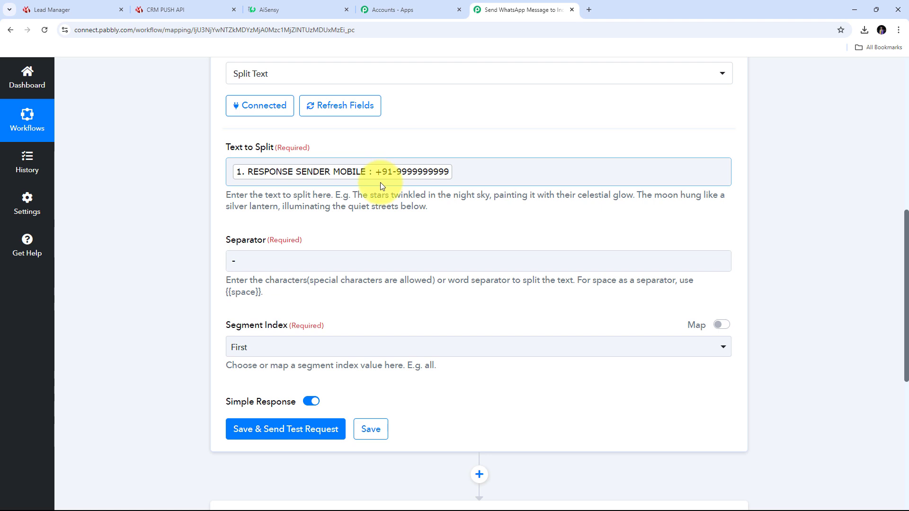
Set the Split Text segment index to All, save the action and send a test request to check the split results.
scroll(254, 282, down, 1)
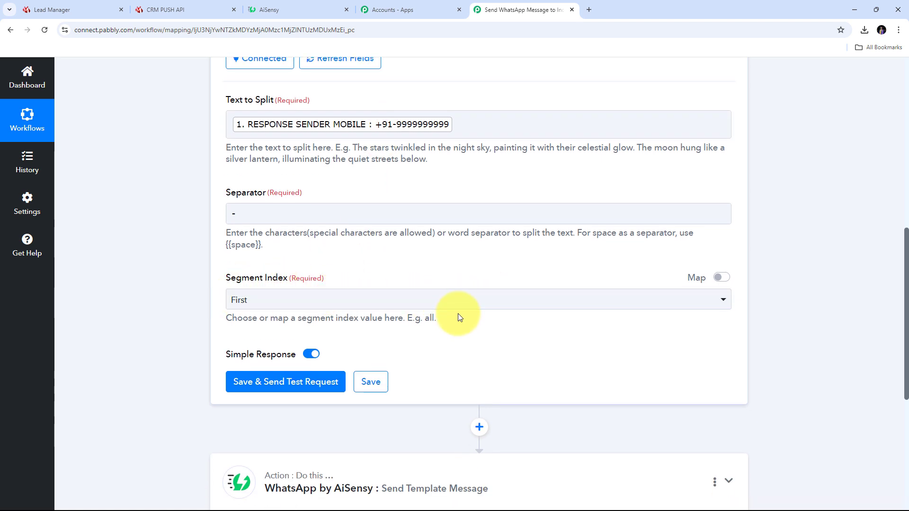
click(464, 302)
click(242, 440)
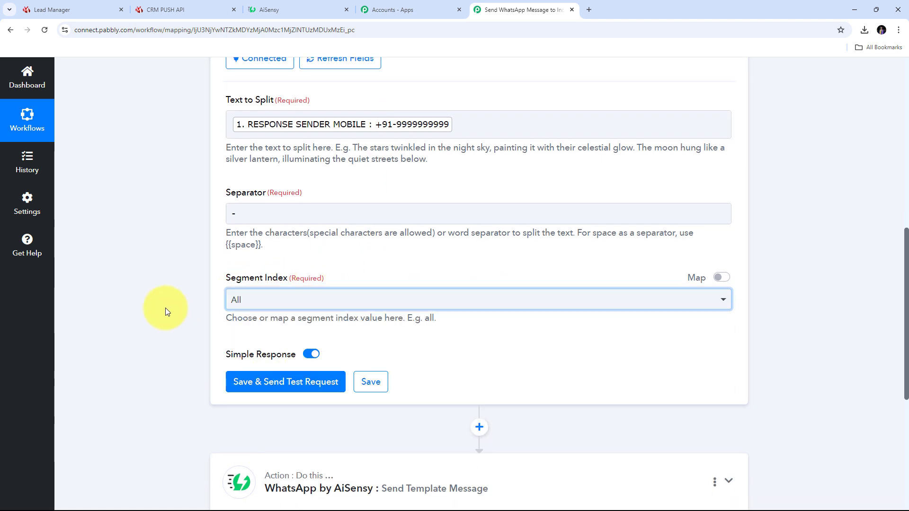
scroll(440, 325, down, 2)
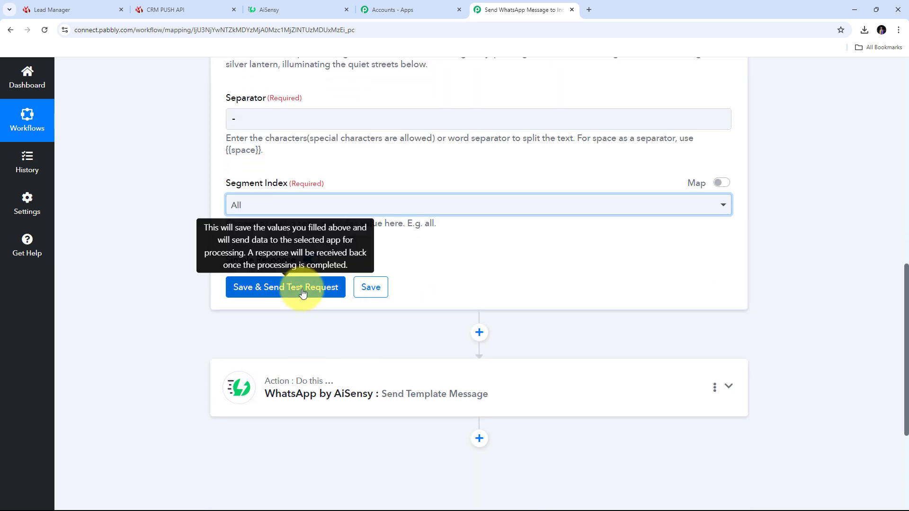
click(303, 290)
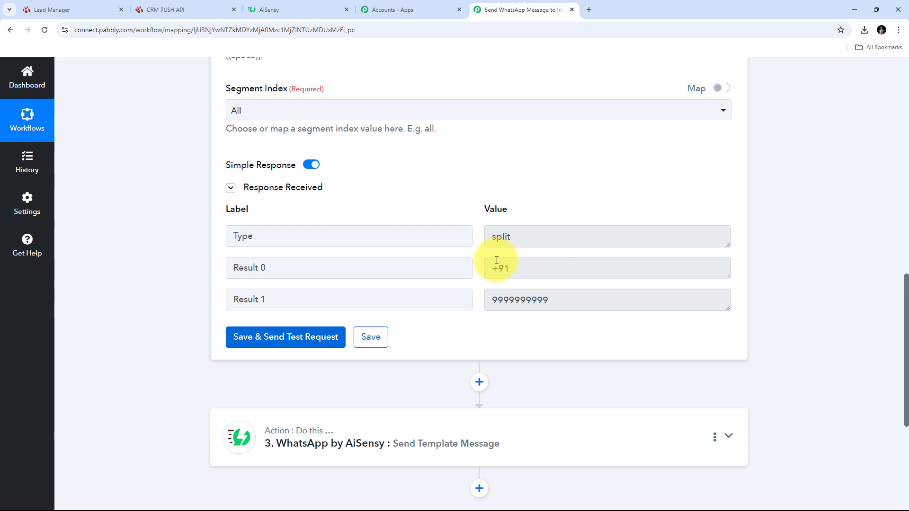
drag(525, 270, 478, 266)
drag(562, 301, 454, 298)
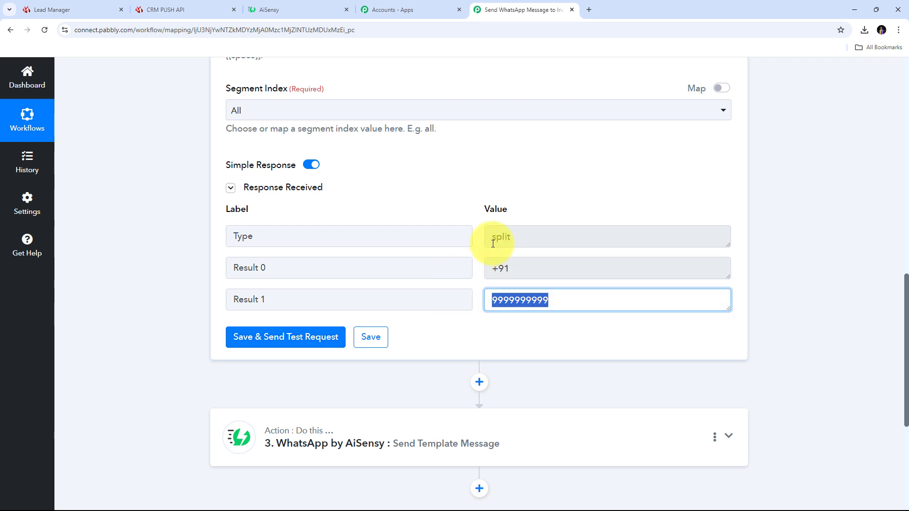
Open the WhatsApp by AiSensy action and clear its current mobile number mapping.
scroll(478, 261, down, 3)
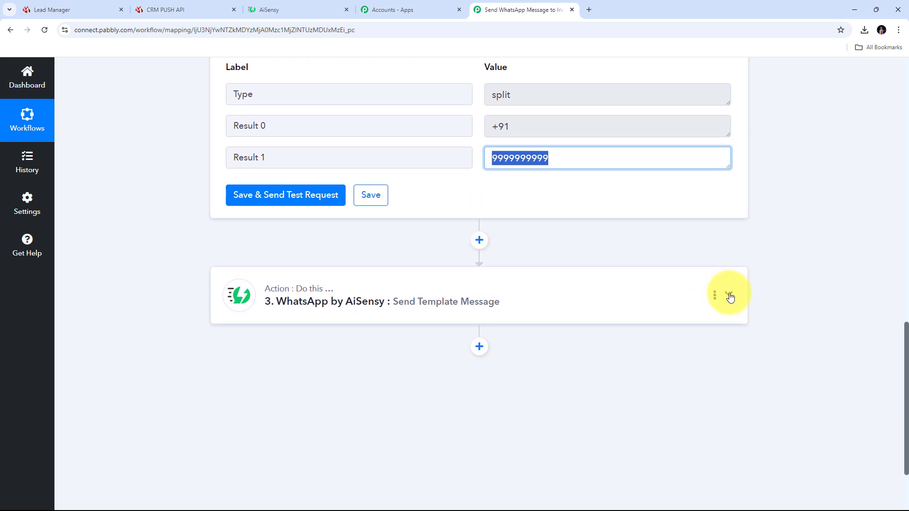
click(730, 291)
scroll(407, 258, up, 2)
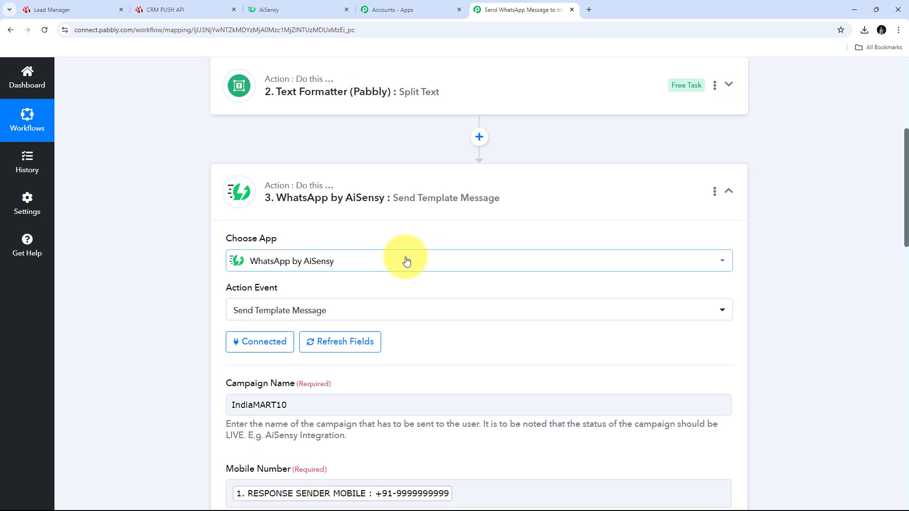
scroll(393, 259, down, 2)
scroll(511, 331, down, 2)
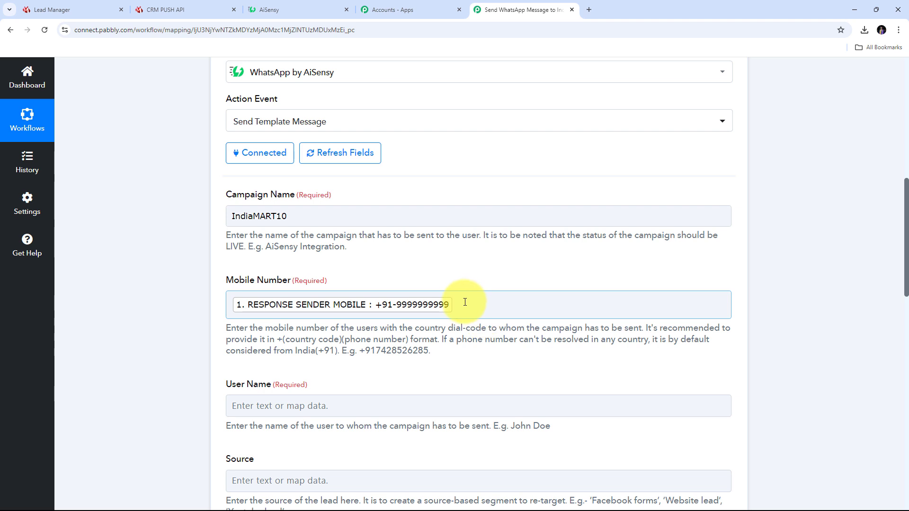
click(465, 303)
key(BackSpace)
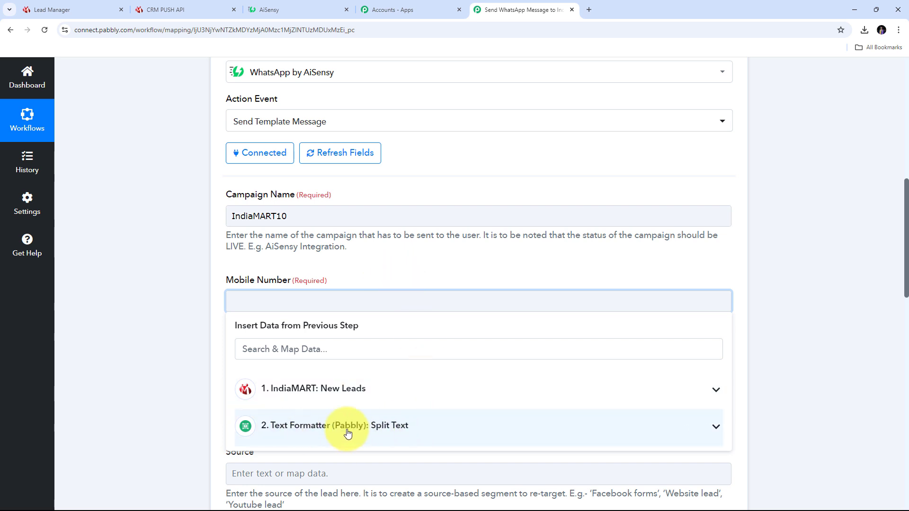
Map the AiSensy mobile number to Result 0 followed directly by Result 1 from the Text Formatter Split Text action.
click(397, 431)
scroll(425, 408, down, 4)
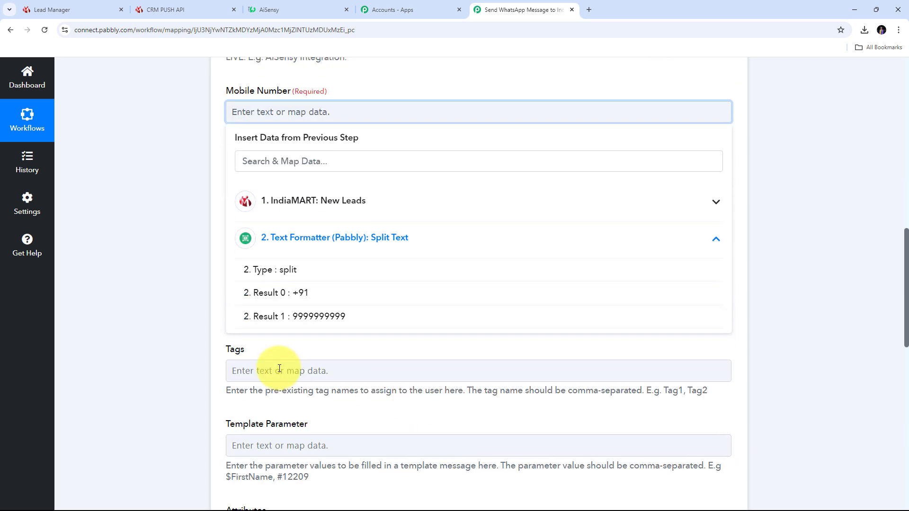
click(305, 294)
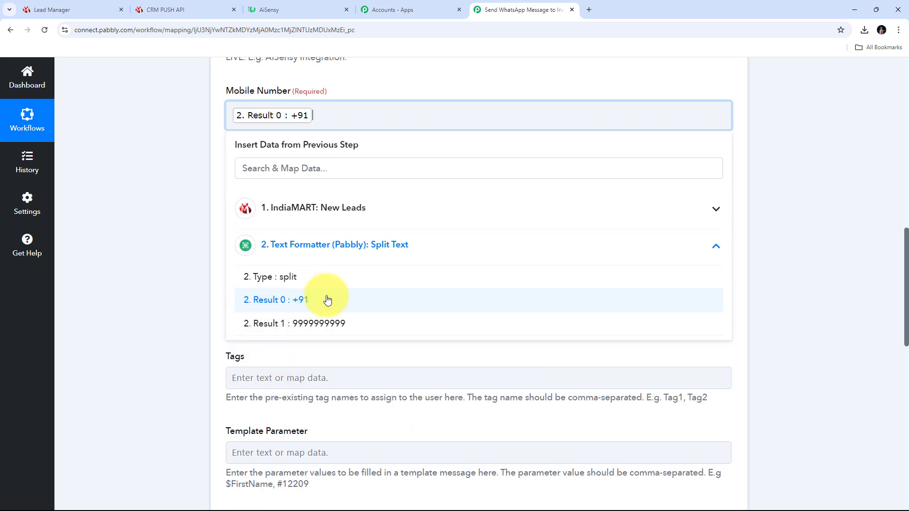
click(307, 326)
click(219, 205)
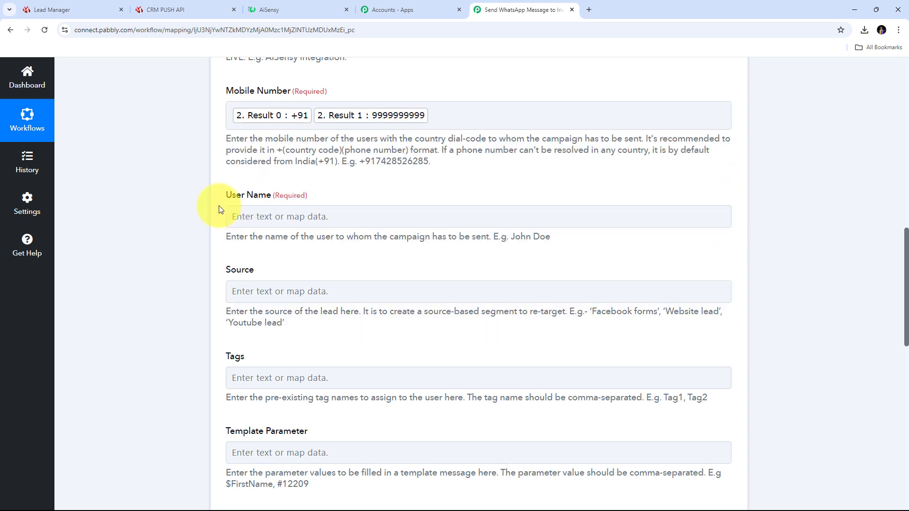
scroll(218, 206, up, 2)
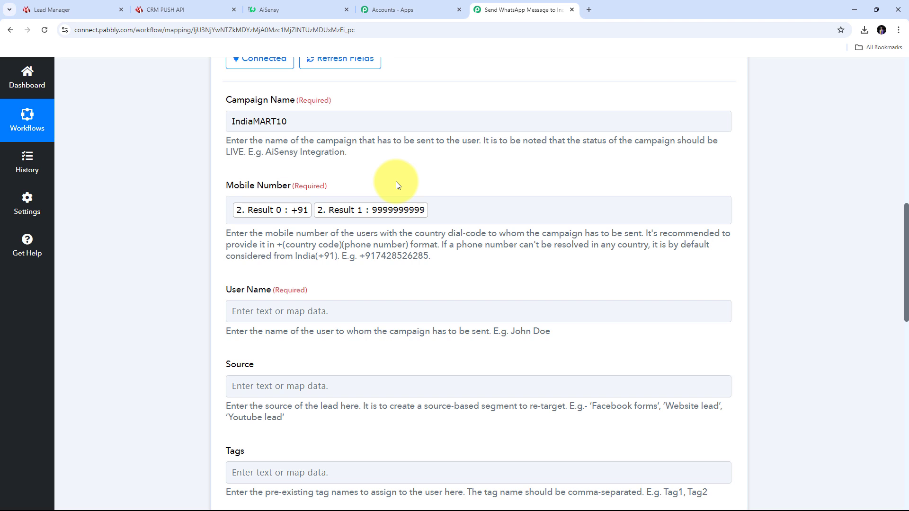
Map the AiSensy user name to RESPONSE SENDER NAME from the IndiaMART New Leads trigger.
scroll(396, 181, down, 3)
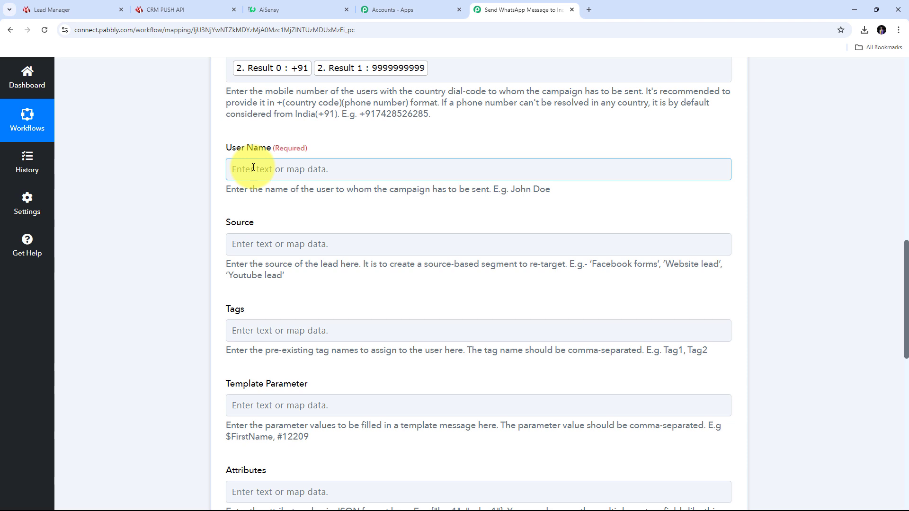
click(254, 169)
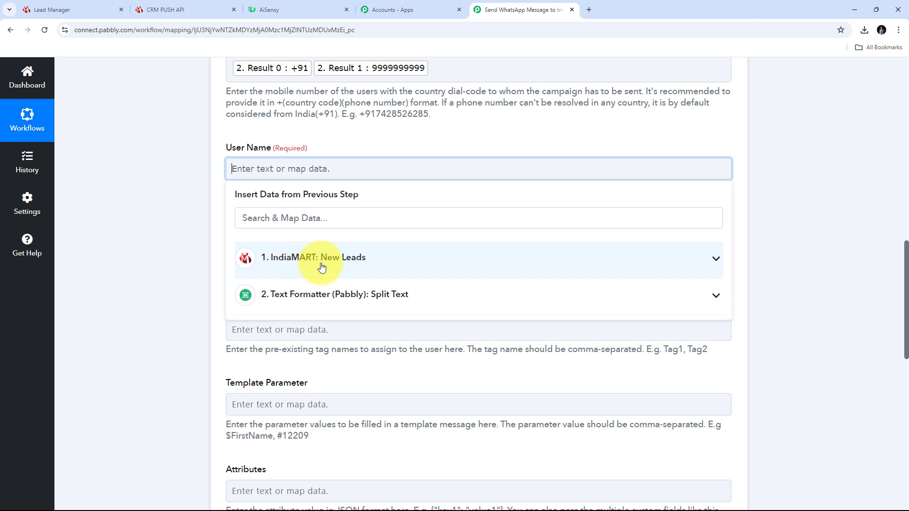
click(338, 266)
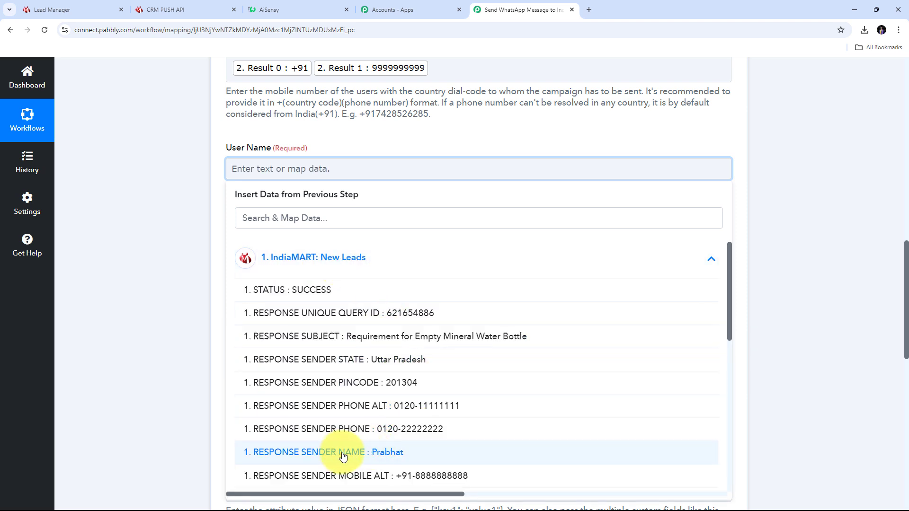
click(381, 454)
click(160, 296)
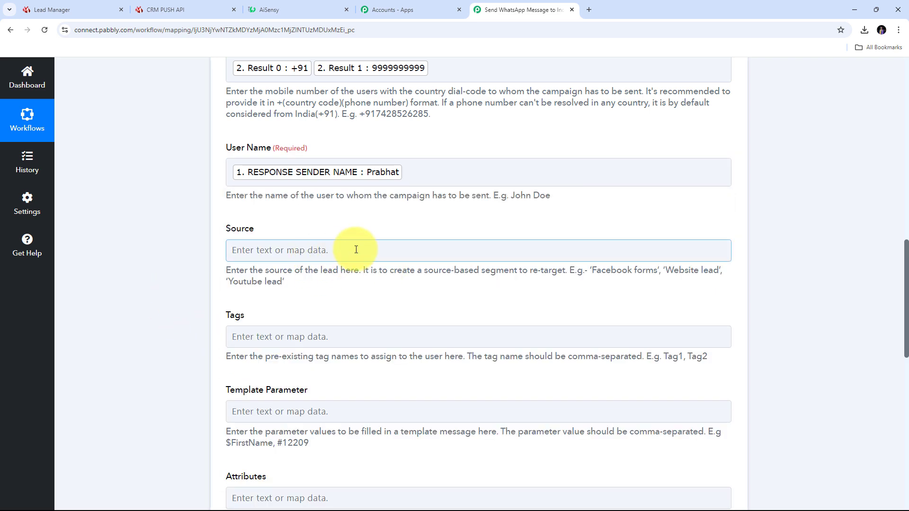
Map the template parameter to RESPONSE SENDER NAME from the IndiaMART New Leads trigger, leaving source and tags empty.
scroll(386, 244, down, 4)
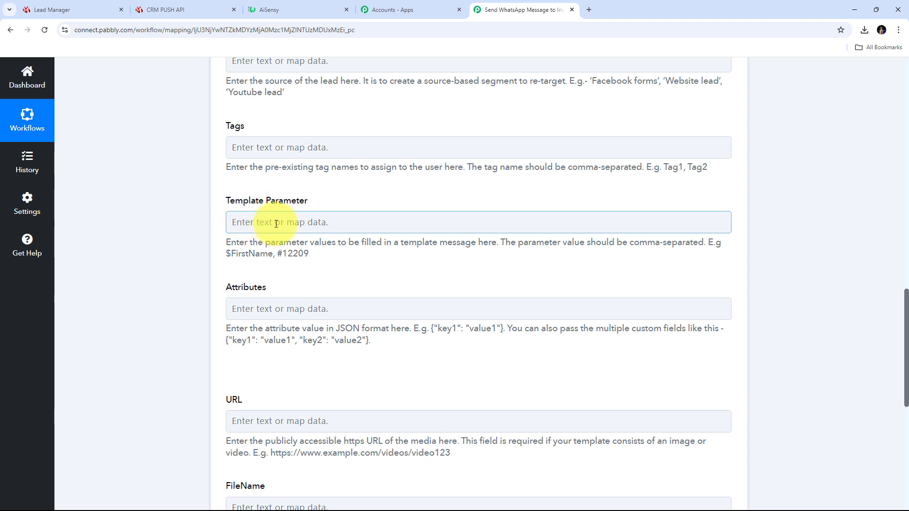
click(266, 223)
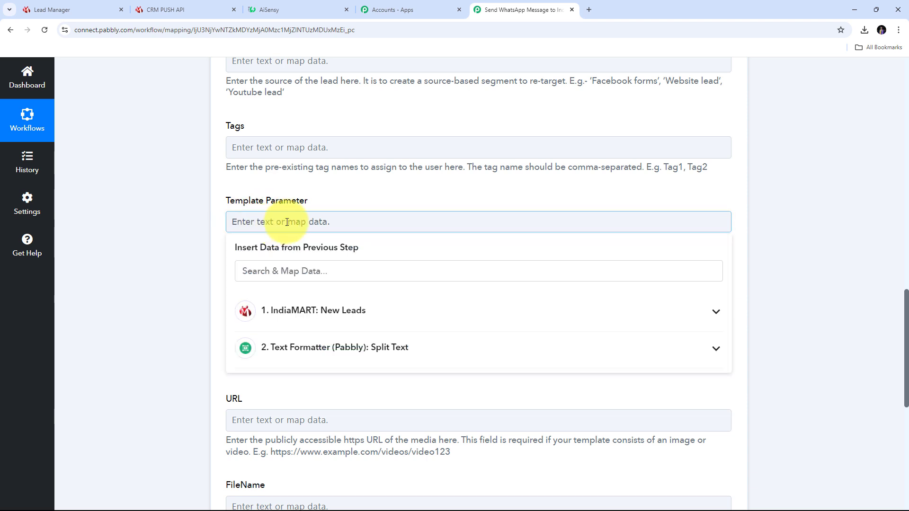
click(326, 315)
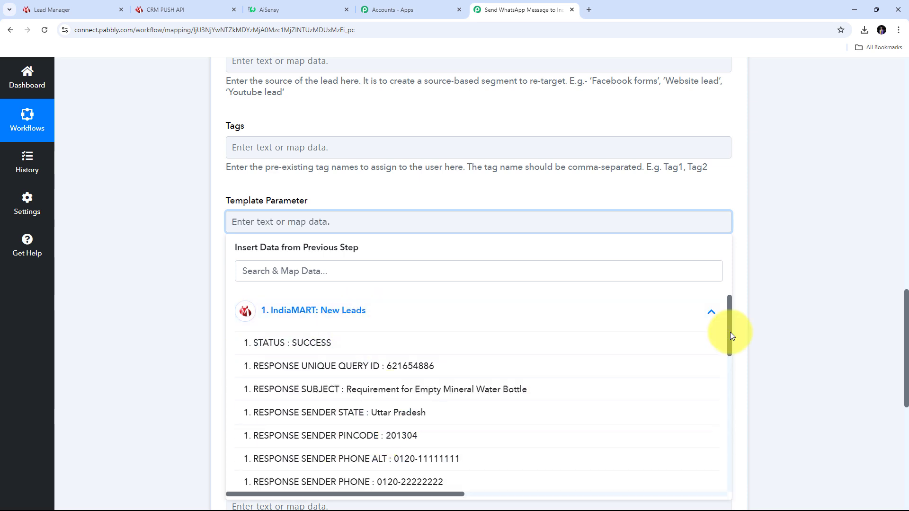
drag(730, 331, 730, 346)
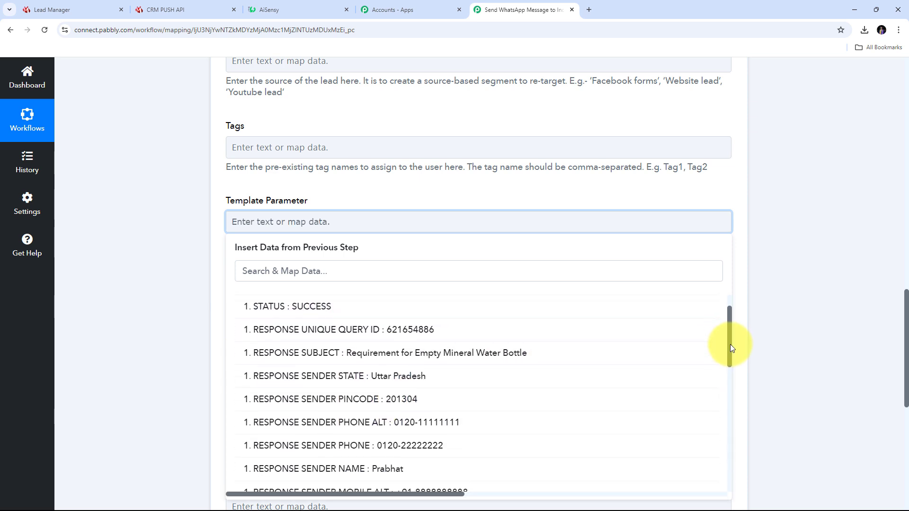
click(361, 461)
click(161, 226)
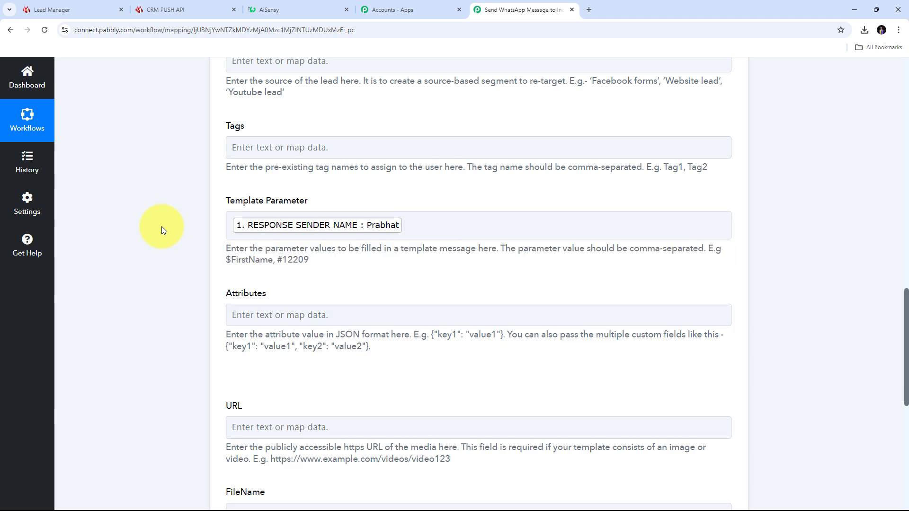
click(412, 225)
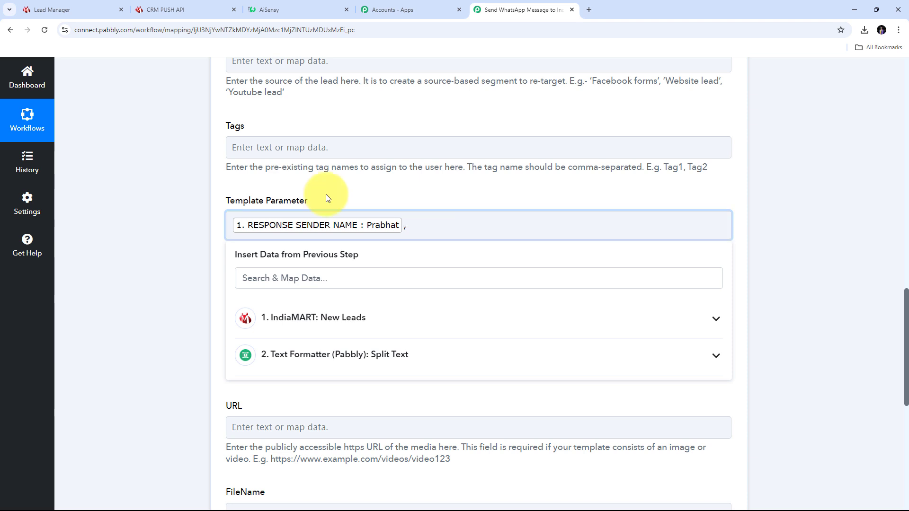
key(BackSpace)
click(416, 193)
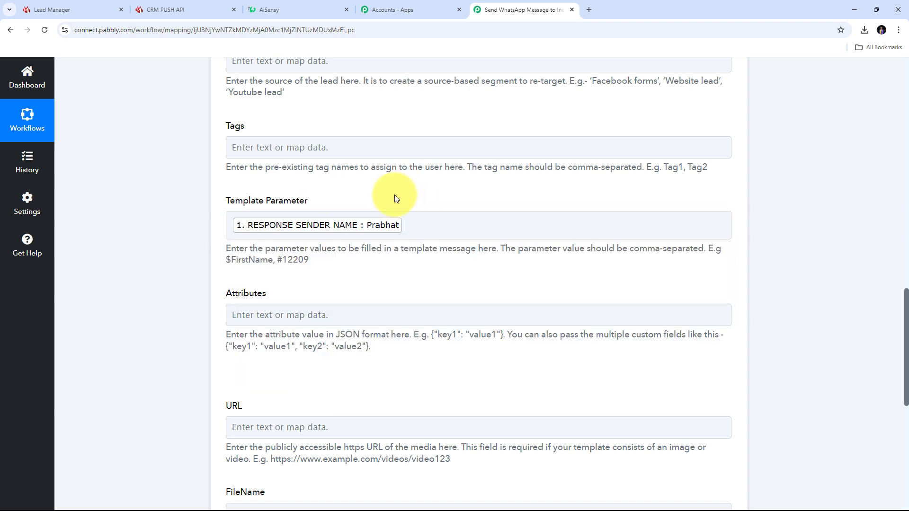
click(434, 218)
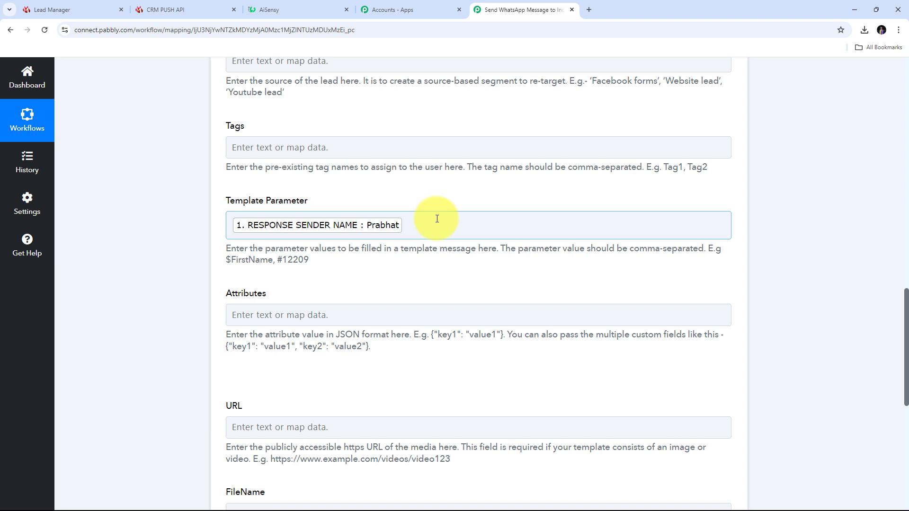
Save the AiSensy Send Template Message action and send a test request.
scroll(437, 219, down, 2)
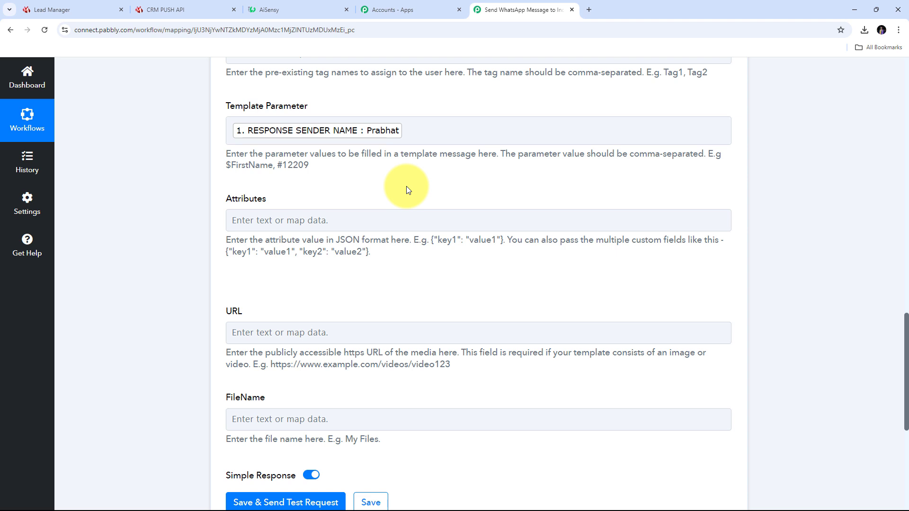
scroll(417, 220, up, 3)
scroll(417, 219, down, 1)
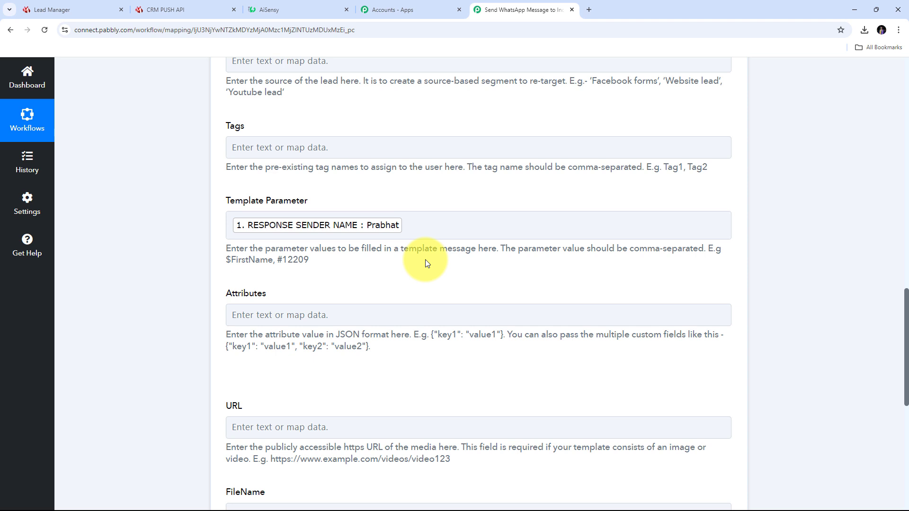
scroll(429, 259, down, 1)
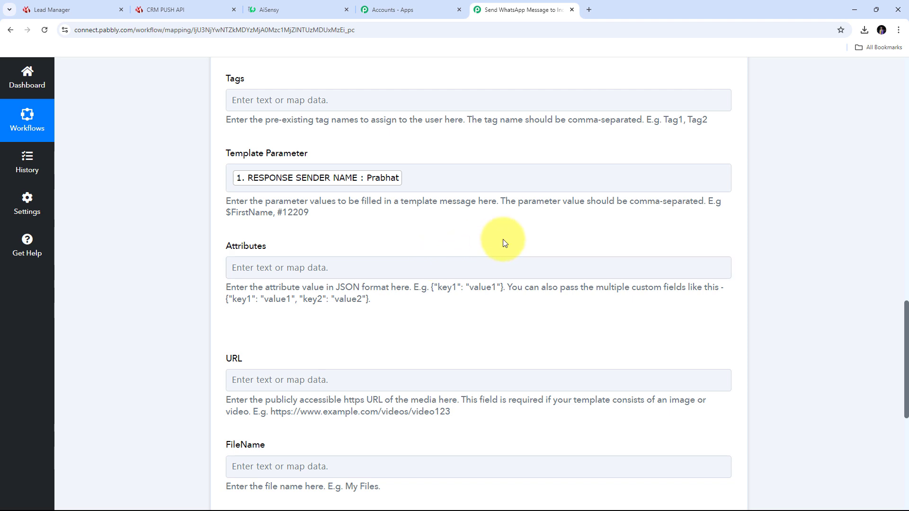
scroll(502, 240, down, 3)
scroll(503, 240, down, 3)
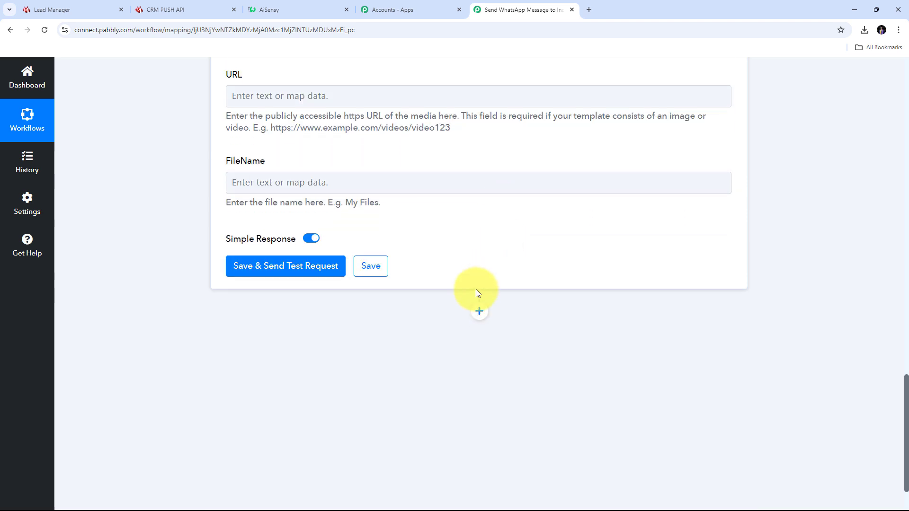
click(283, 269)
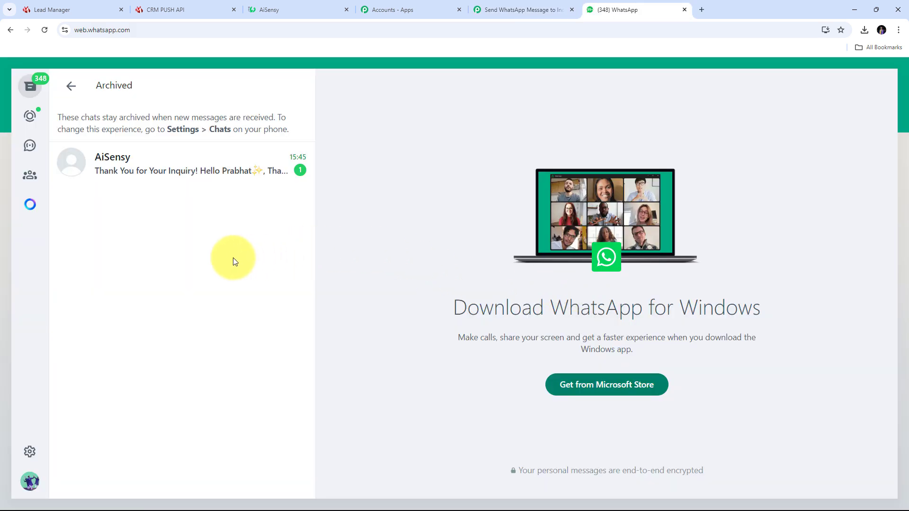
Check the template message received in WhatsApp's archived AiSensy chat and return to the Pabbly Connect workflow.
click(202, 174)
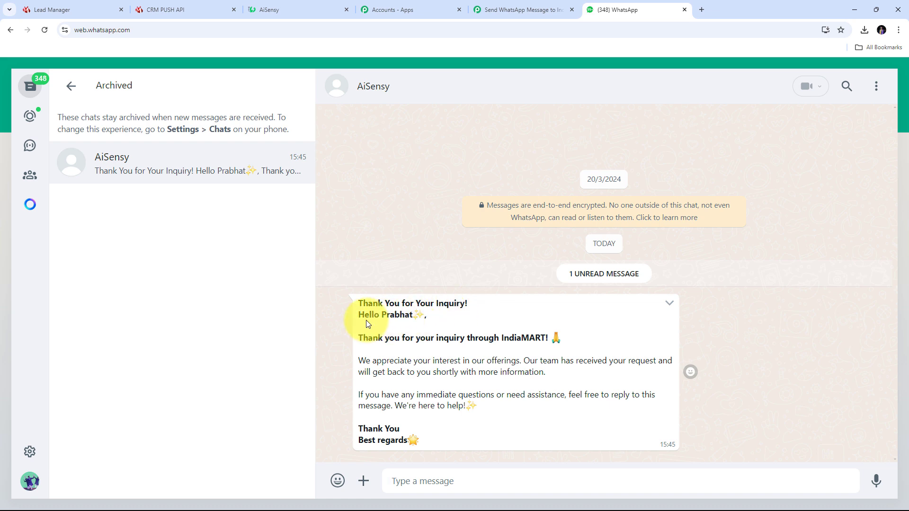
double_click(393, 315)
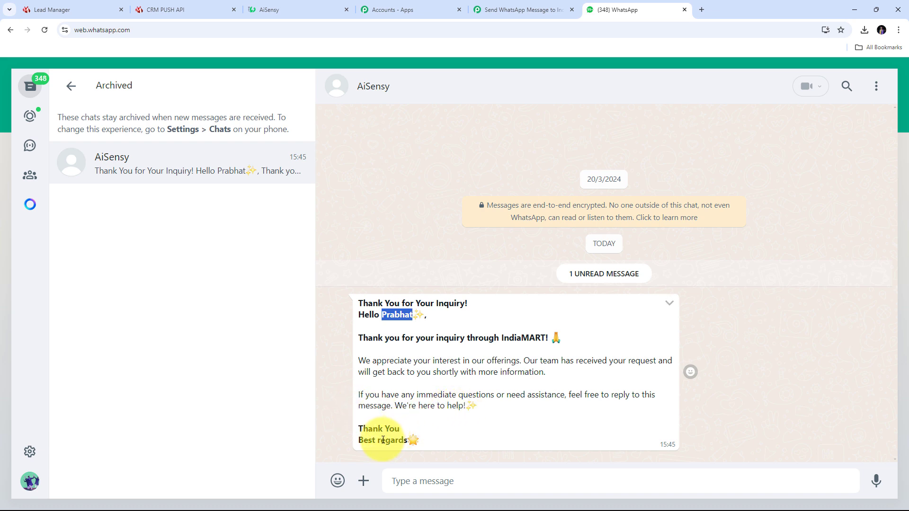
click(471, 243)
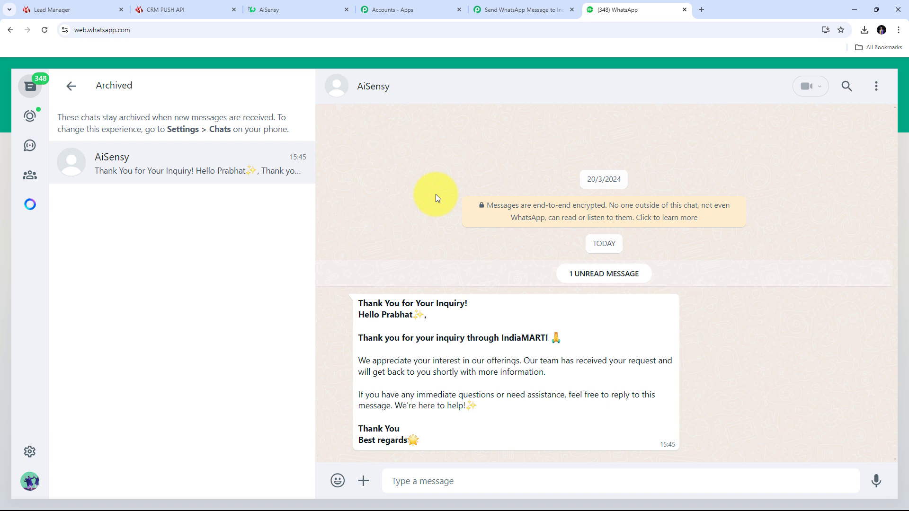
click(513, 9)
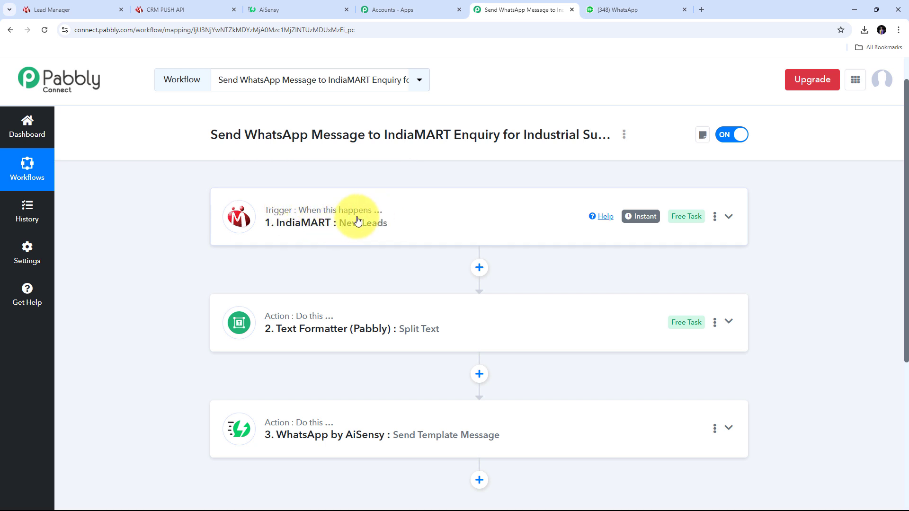
scroll(305, 273, down, 1)
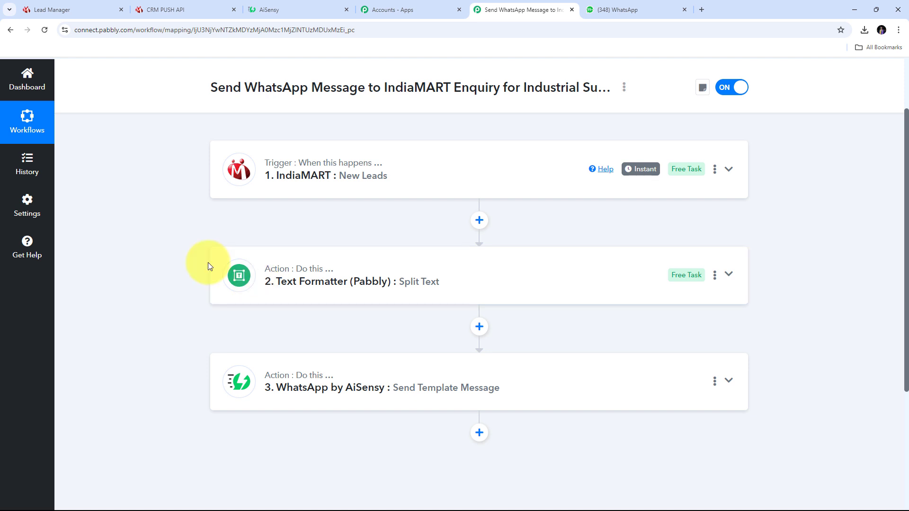